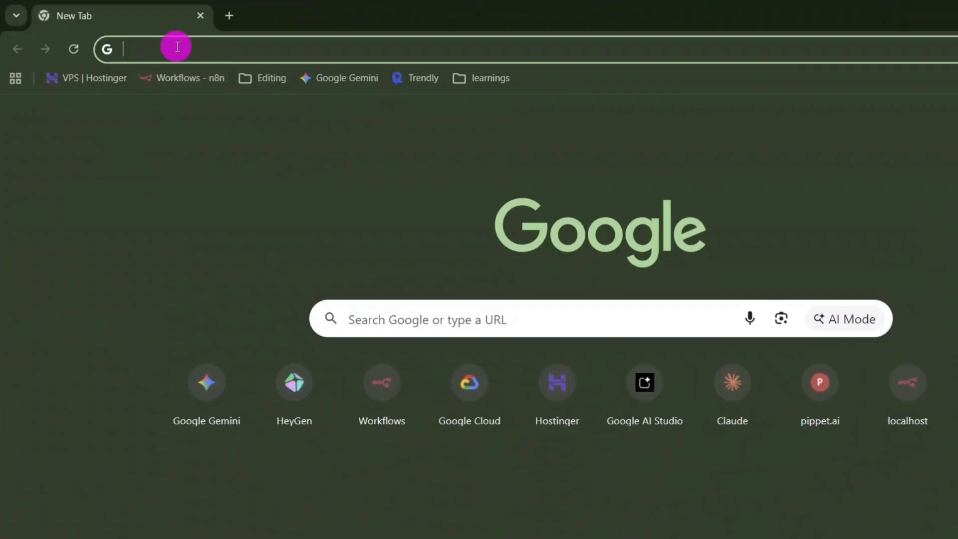
- Search the web for "stitch", open the Google Stitch site, launch its workspace and check which account is signed in
{"action": "type", "text": "stitch"}
{"action": "key", "text": "Return"}
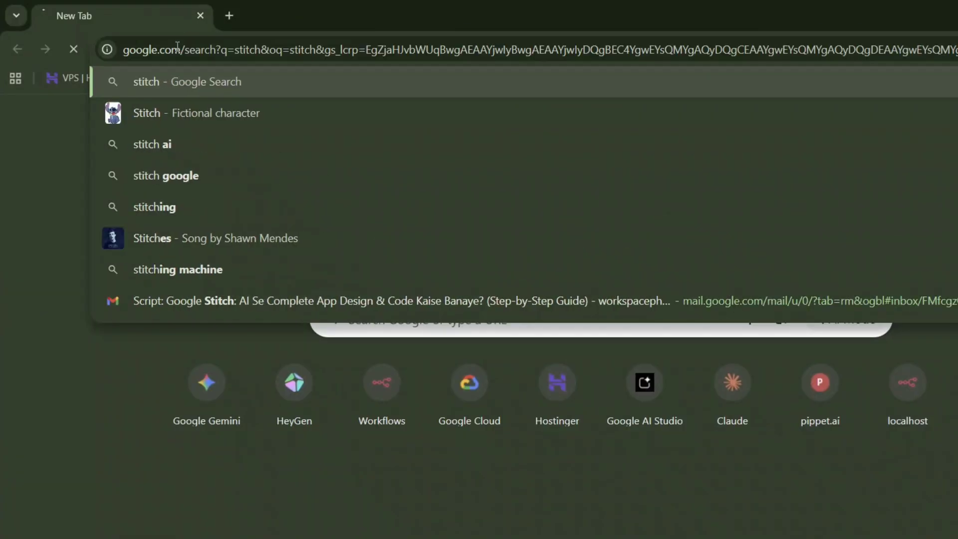
{"action": "left_click", "coordinate": [223, 244]}
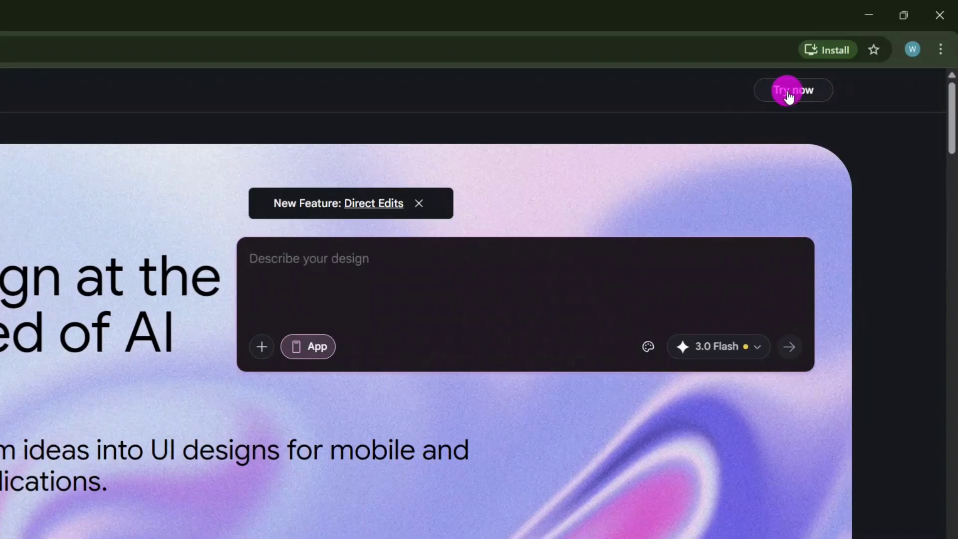
{"action": "left_click", "coordinate": [789, 91]}
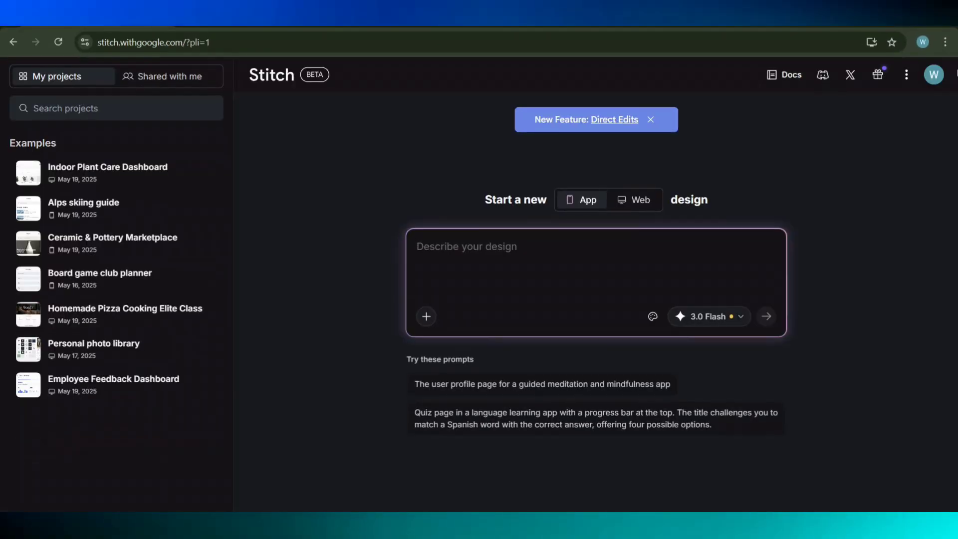
{"action": "left_click", "coordinate": [934, 83]}
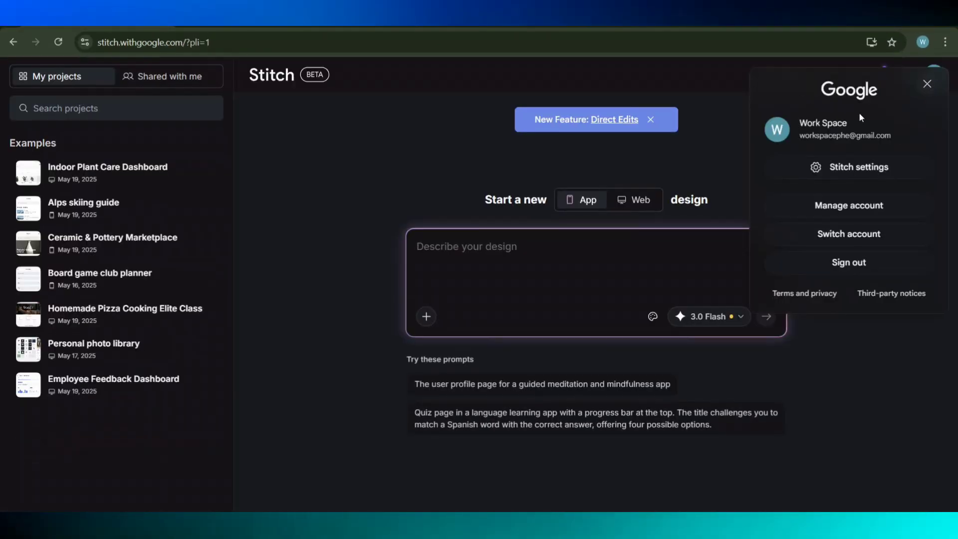
{"action": "left_click", "coordinate": [927, 84]}
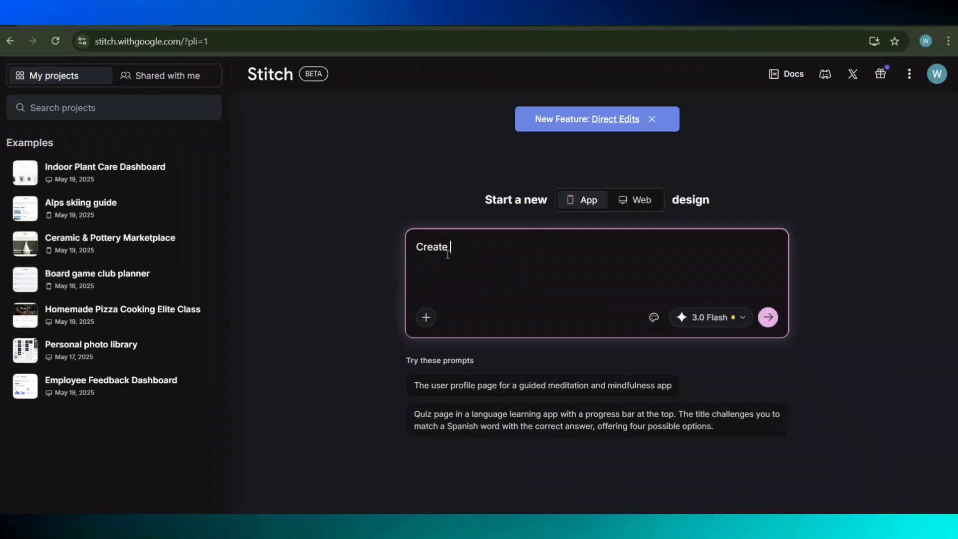
- Write a prompt for a daily planner app with to do list, calendar view, blue, green and red priority colour system, task cards and animated progress bar
{"action": "type", "text": "a daily planner app and include a to do list. calenda"}
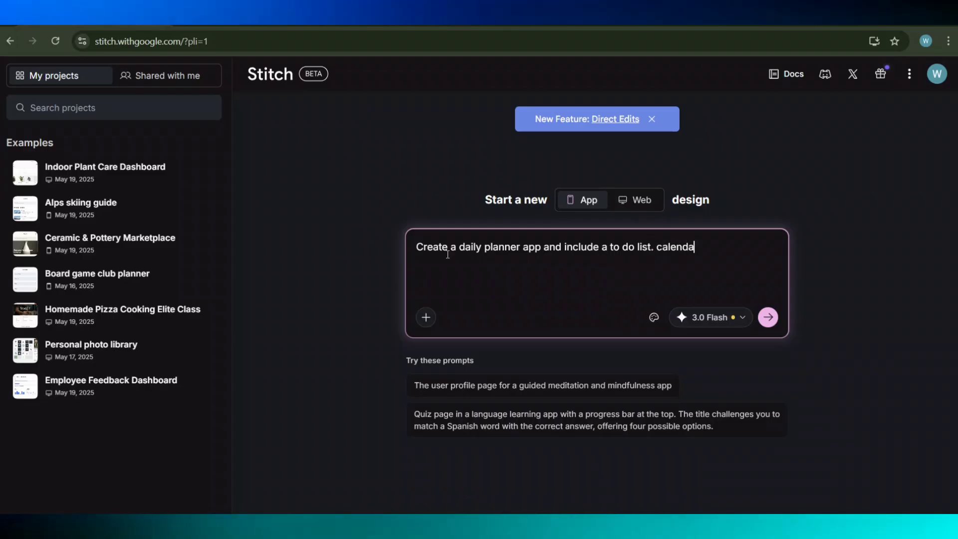
{"action": "type", "text": " view"}
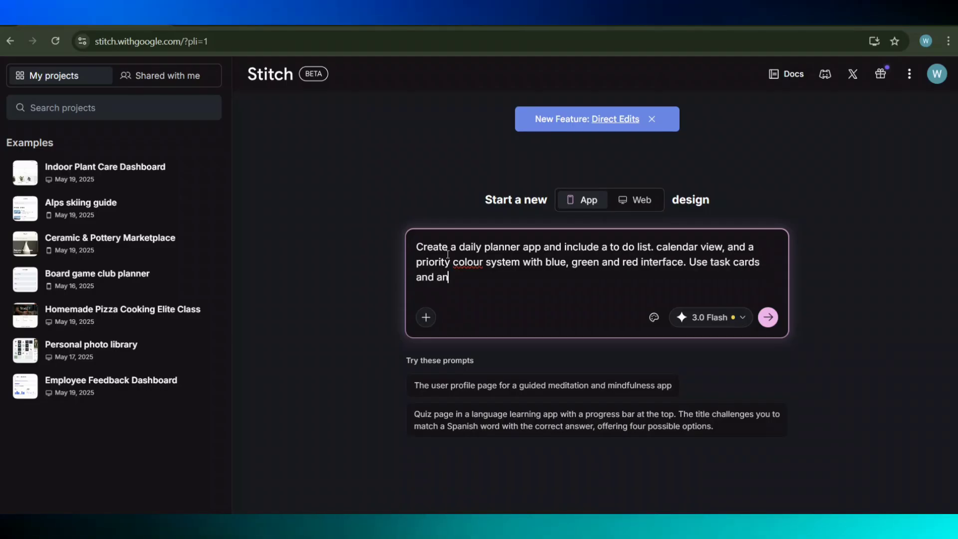
{"action": "type", "text": "progress bar."}
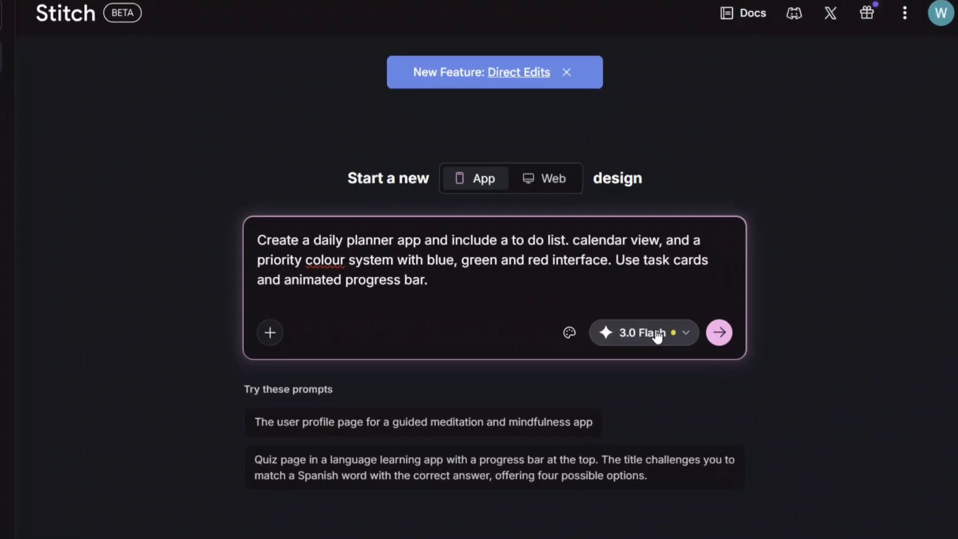
- Review the available design models and choose 3 Flash for generating the planner app
{"action": "left_click", "coordinate": [658, 337]}
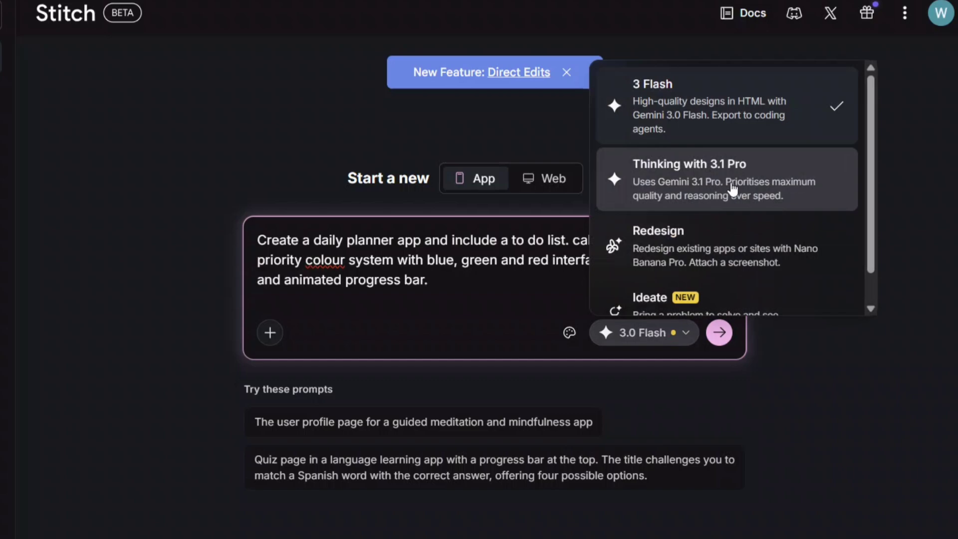
{"action": "scroll", "coordinate": [737, 187], "scroll_direction": "down", "scroll_amount": 1}
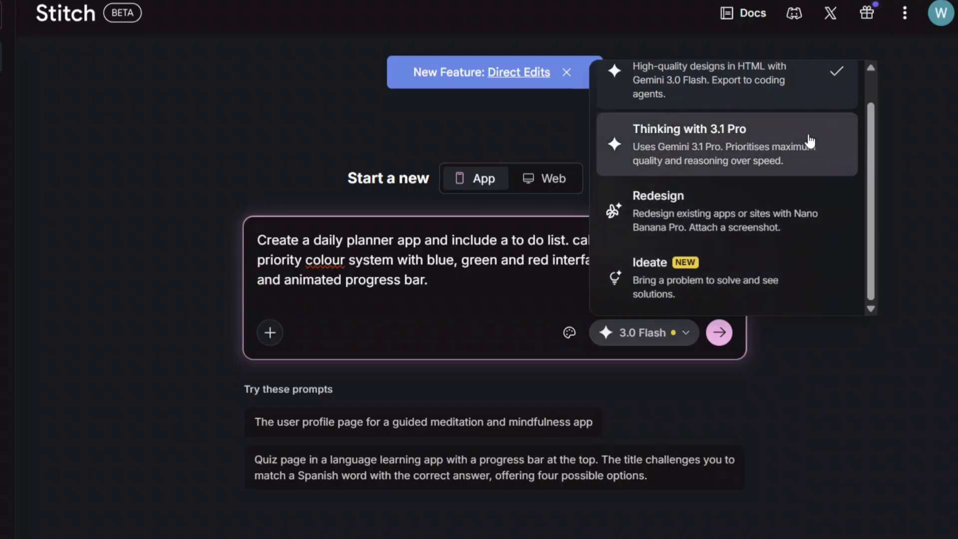
{"action": "scroll", "coordinate": [738, 160], "scroll_direction": "up", "scroll_amount": 1}
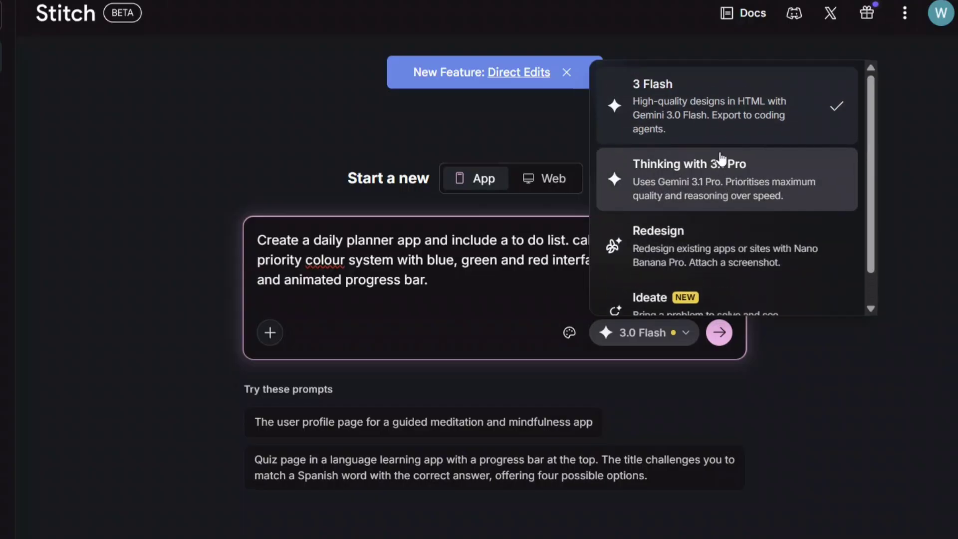
{"action": "left_click", "coordinate": [737, 99]}
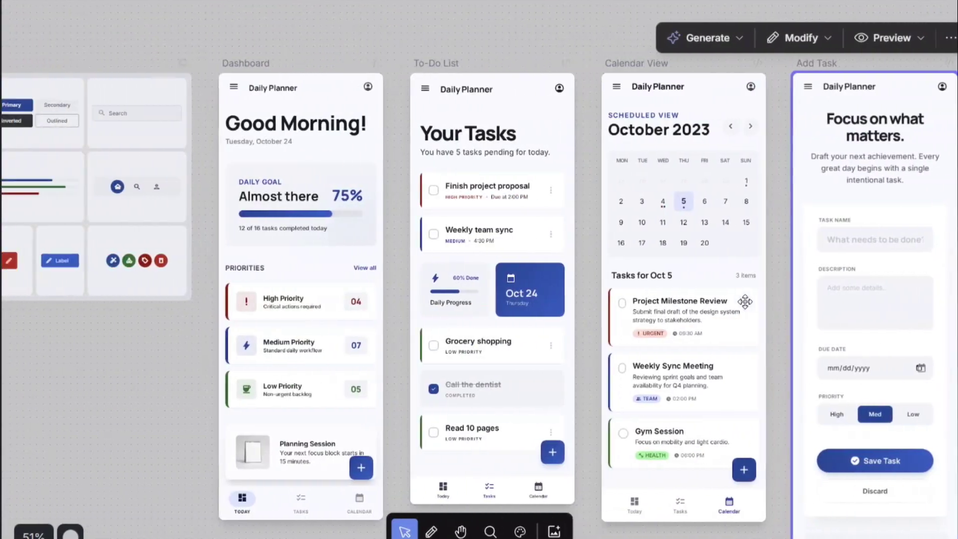
- Send the follow-up prompt "Make it a more modern UI" for the generated planner screens
{"action": "left_click", "coordinate": [214, 368]}
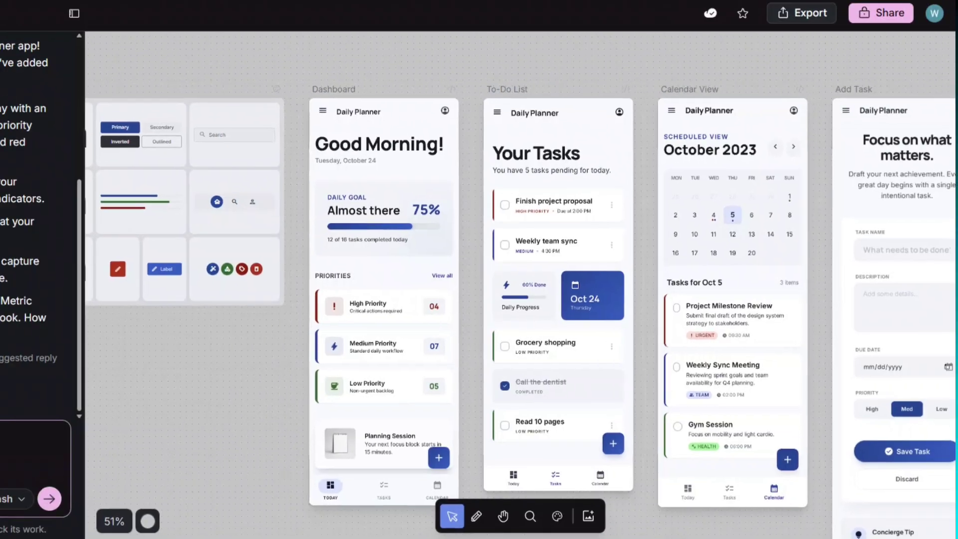
{"action": "left_click", "coordinate": [62, 432]}
{"action": "type", "text": "Make it a more modern"}
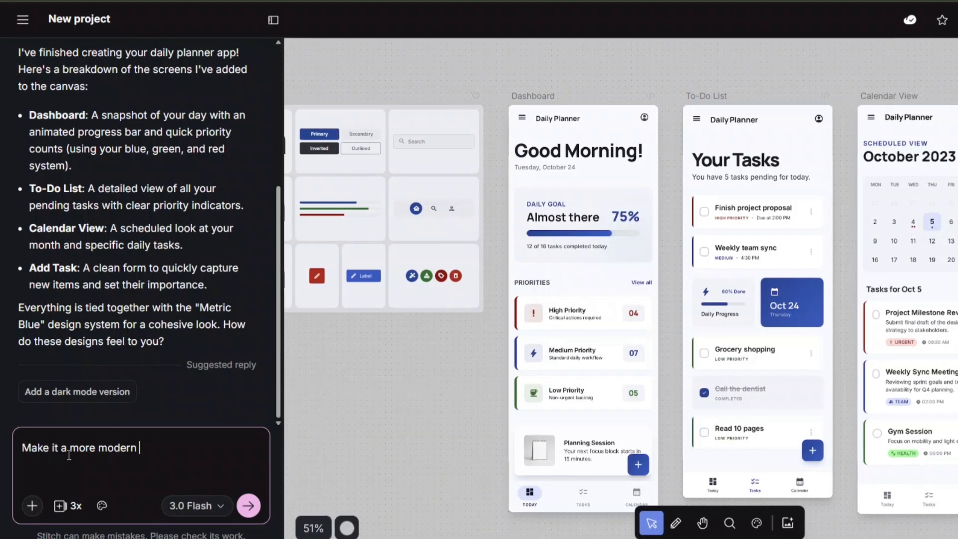
{"action": "type", "text": "UI"}
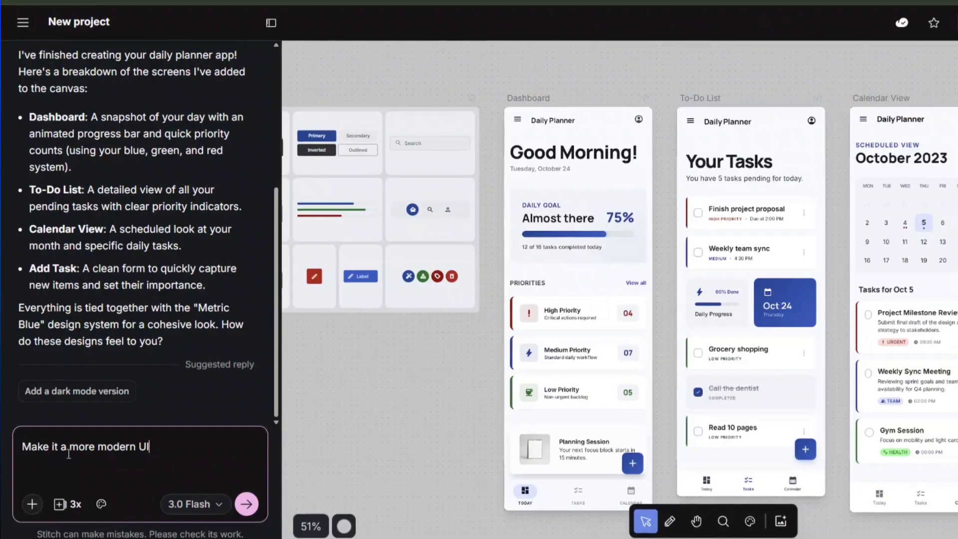
{"action": "key", "text": "Return"}
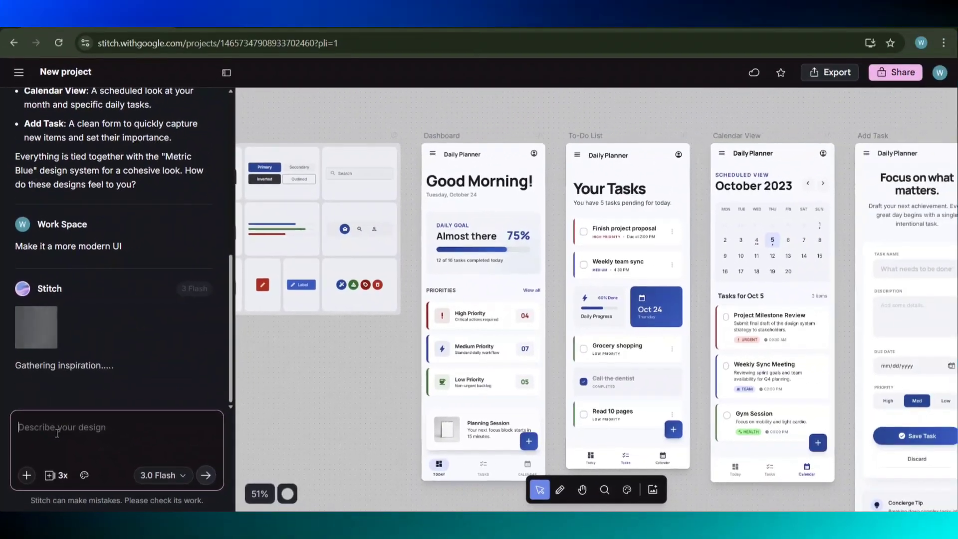
- Select the modernized Dashboard, To-Do List, Calendar View and Add Task screens together and request the suggested dark mode version
{"action": "left_click", "coordinate": [568, 368]}
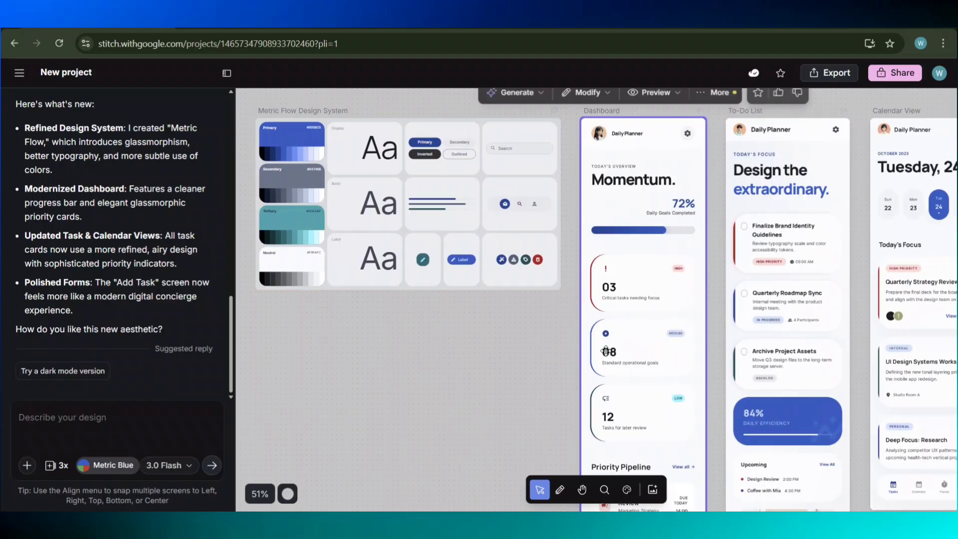
{"action": "scroll", "coordinate": [606, 351], "scroll_direction": "right", "scroll_amount": 10}
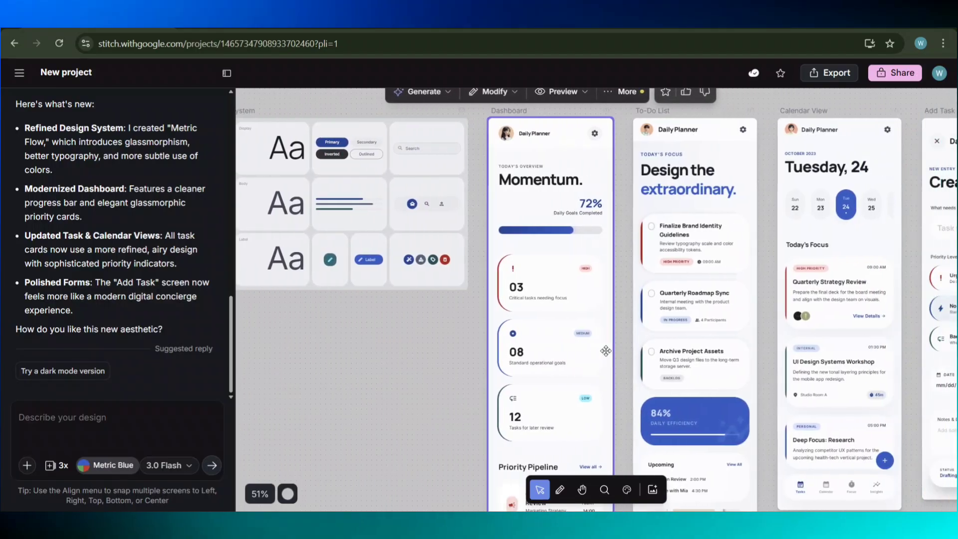
{"action": "scroll", "coordinate": [606, 351], "scroll_direction": "left", "scroll_amount": 5}
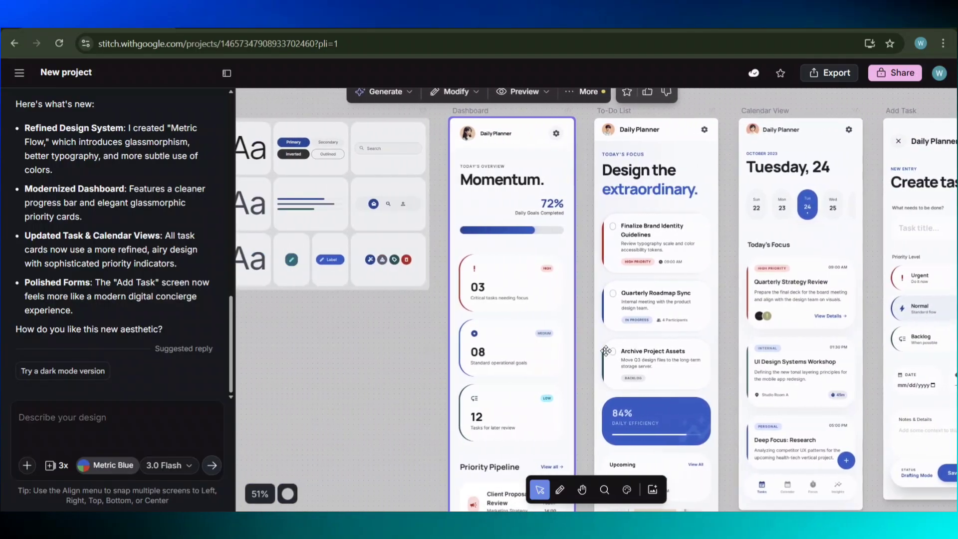
{"action": "scroll", "coordinate": [606, 350], "scroll_direction": "down", "scroll_amount": 10}
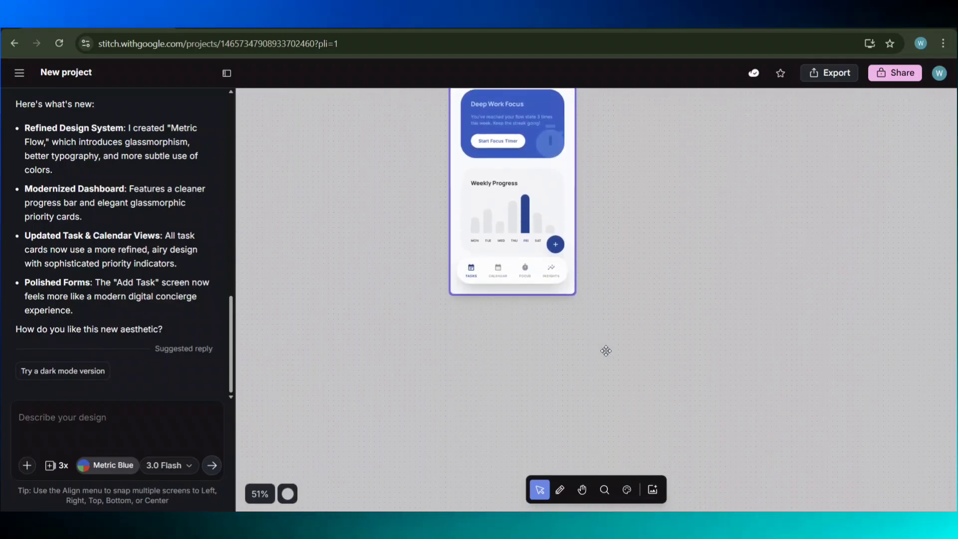
{"action": "scroll", "coordinate": [605, 351], "scroll_direction": "up", "scroll_amount": 10}
{"action": "scroll", "coordinate": [606, 350], "scroll_direction": "up", "scroll_amount": 5}
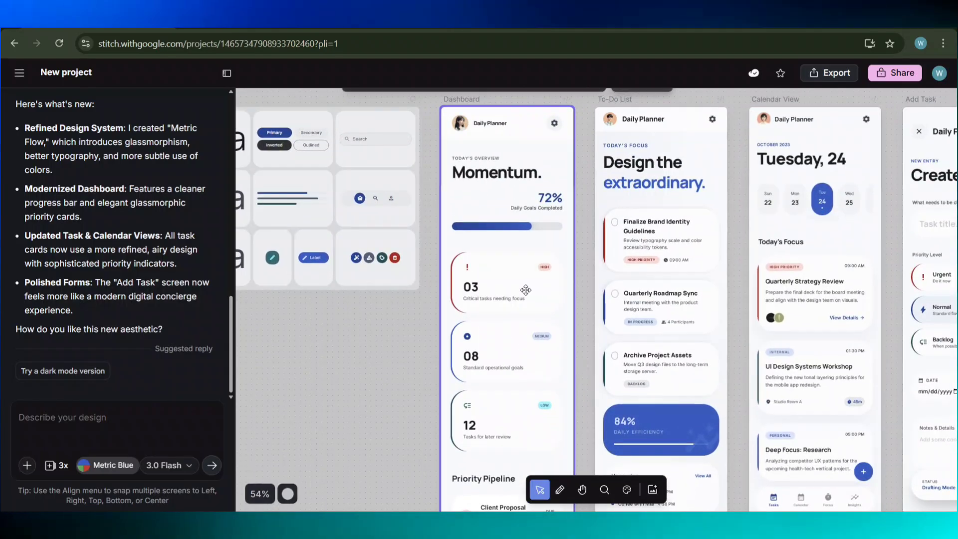
{"action": "left_click", "coordinate": [521, 240]}
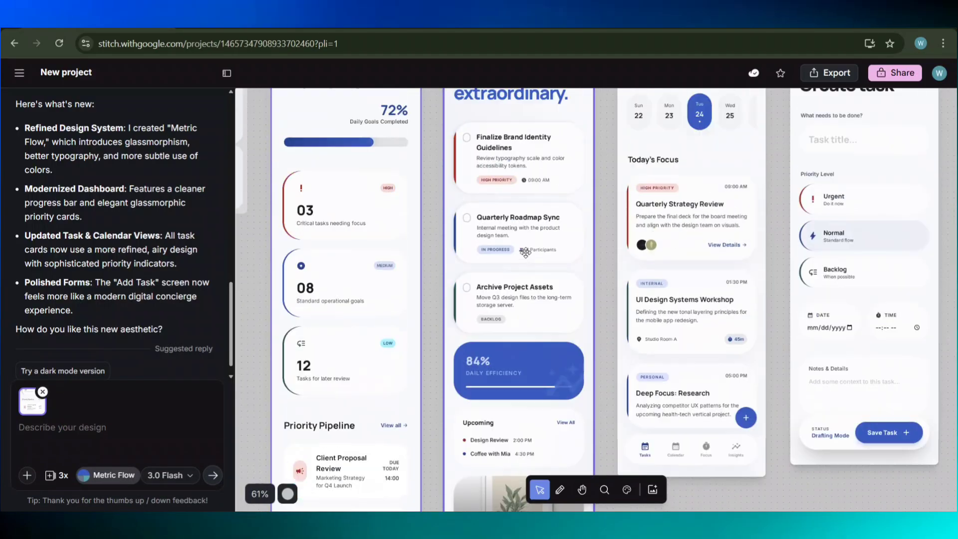
{"action": "scroll", "coordinate": [525, 252], "scroll_direction": "up", "scroll_amount": 3}
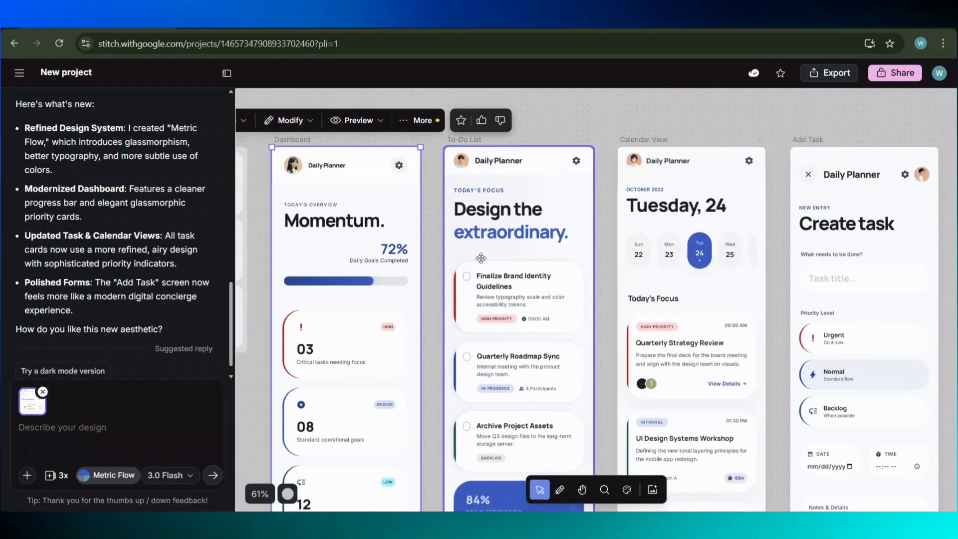
{"action": "left_click", "coordinate": [473, 234], "text": "shift"}
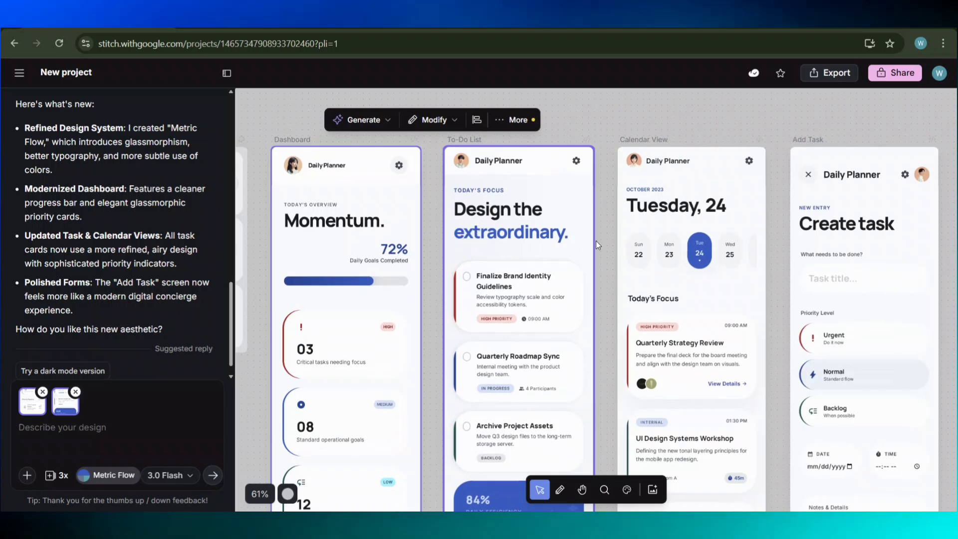
{"action": "left_click", "coordinate": [667, 244], "text": "shift"}
{"action": "left_click", "coordinate": [834, 254], "text": "shift"}
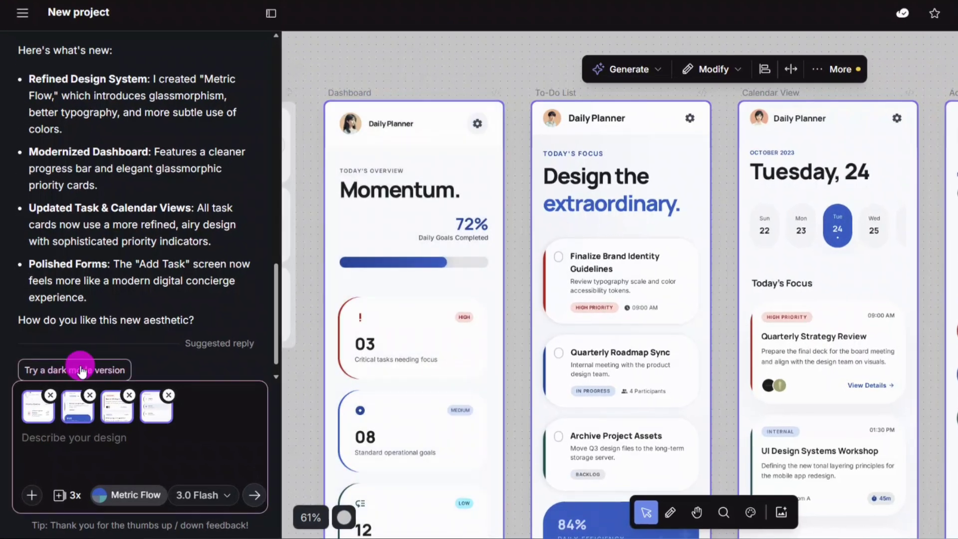
{"action": "left_click", "coordinate": [80, 370]}
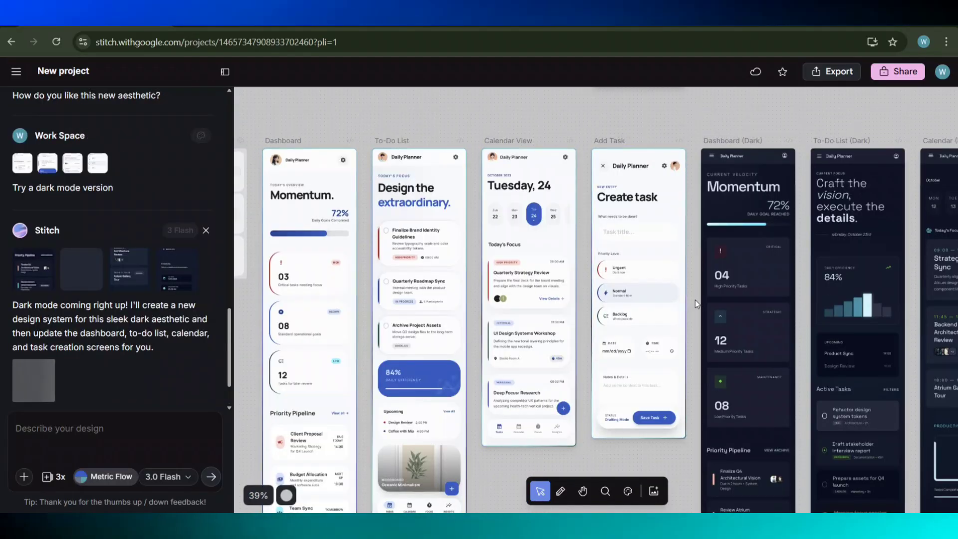
- Examine the dark versions of the Dashboard, To-Do List, Calendar and Add Task screens one after another
{"action": "scroll", "coordinate": [695, 304], "scroll_direction": "right", "scroll_amount": 6}
{"action": "scroll", "coordinate": [644, 195], "scroll_direction": "up", "scroll_amount": 3}
{"action": "left_click", "coordinate": [382, 145]}
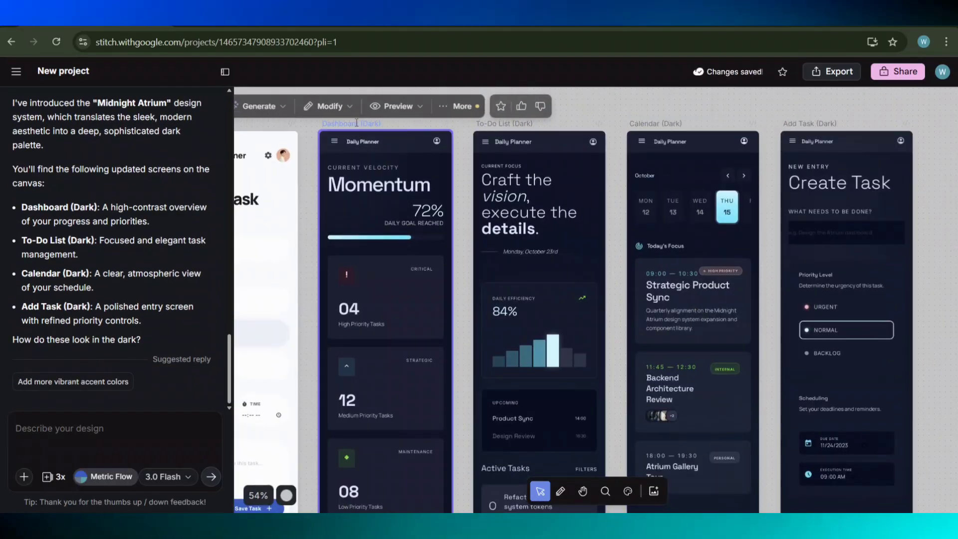
{"action": "left_click", "coordinate": [520, 146]}
{"action": "left_click", "coordinate": [699, 152]}
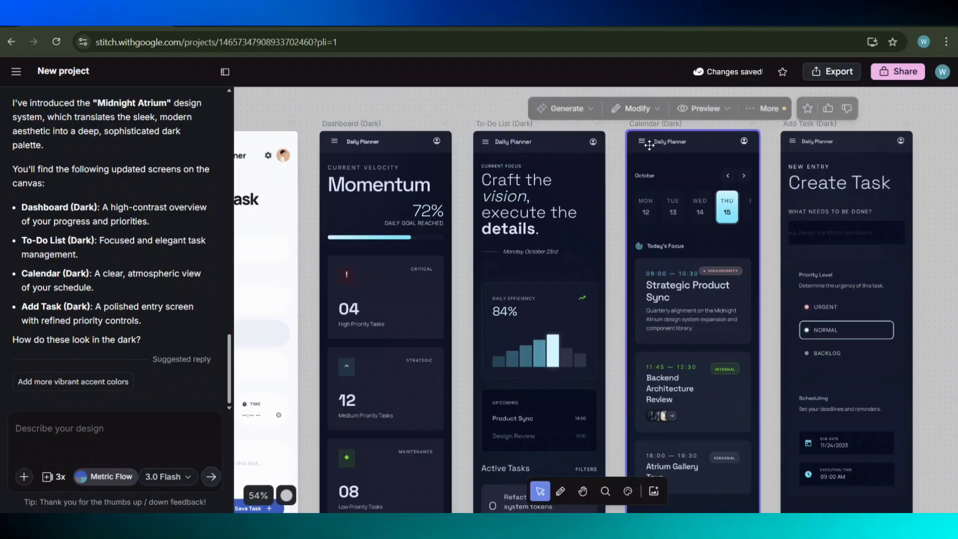
{"action": "left_click", "coordinate": [814, 157]}
{"action": "scroll", "coordinate": [833, 371], "scroll_direction": "down", "scroll_amount": 10}
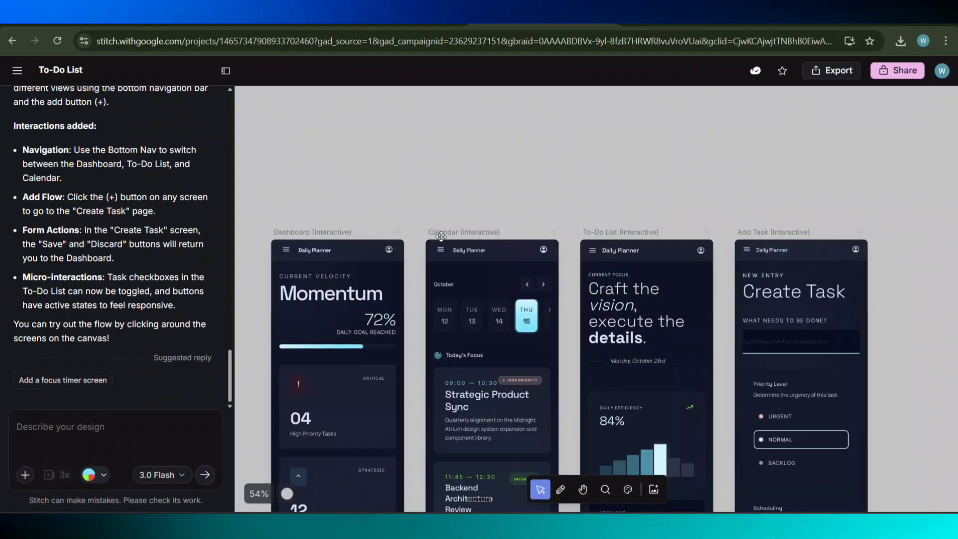
- Select the Calendar (Interactive) screen and choose Export from its additional actions
{"action": "left_click", "coordinate": [441, 230]}
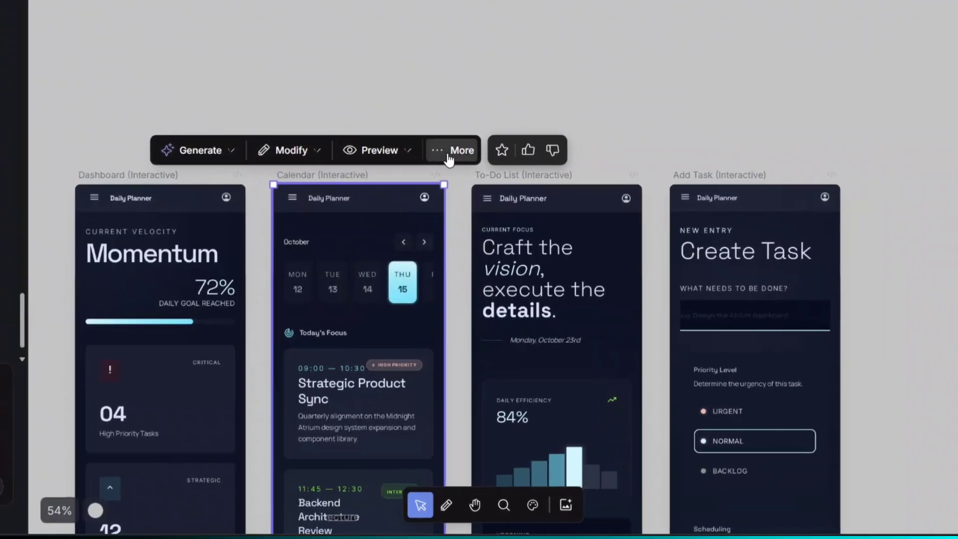
{"action": "left_click", "coordinate": [449, 158]}
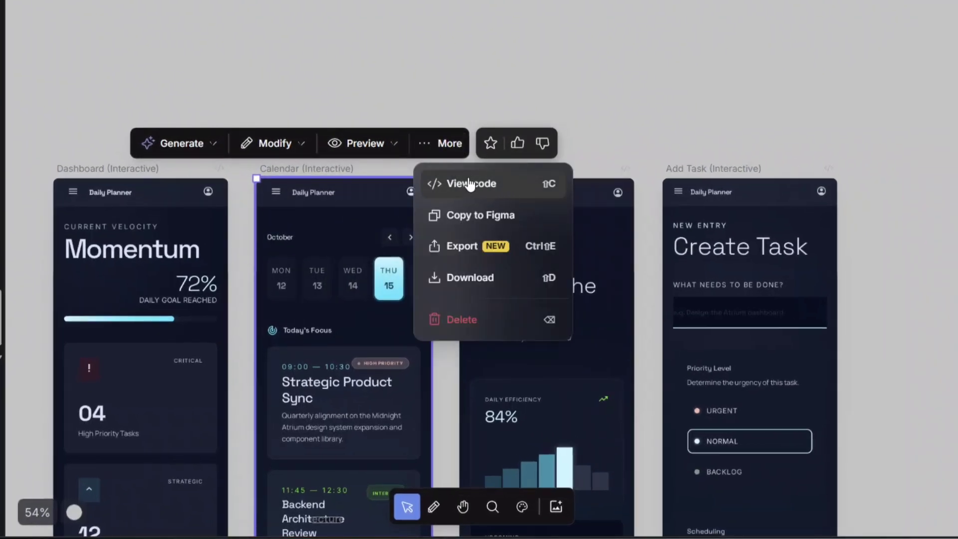
{"action": "left_click", "coordinate": [455, 244]}
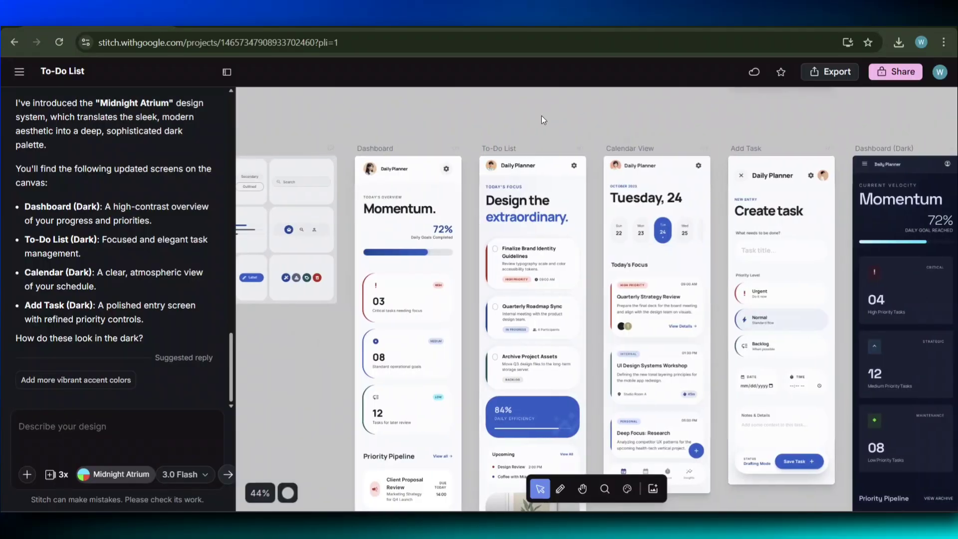
- Select the dark Dashboard, To-Do List, Calendar and Add Task screens together and export them to AI Studio for building
{"action": "scroll", "coordinate": [541, 116], "scroll_direction": "right", "scroll_amount": 10}
{"action": "left_click", "coordinate": [554, 176]}
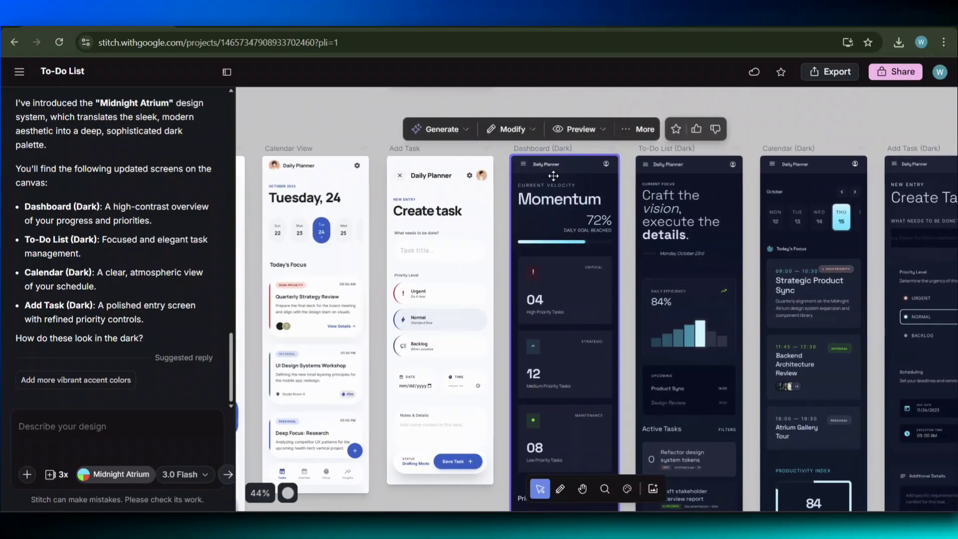
{"action": "left_click", "coordinate": [669, 180], "text": "shift"}
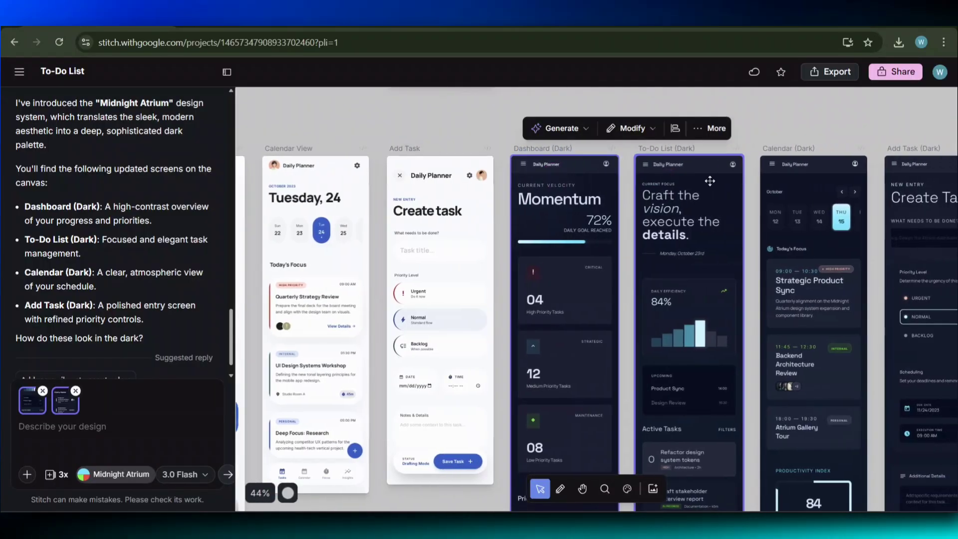
{"action": "left_click", "coordinate": [783, 181], "text": "shift"}
{"action": "left_click", "coordinate": [943, 180], "text": "shift"}
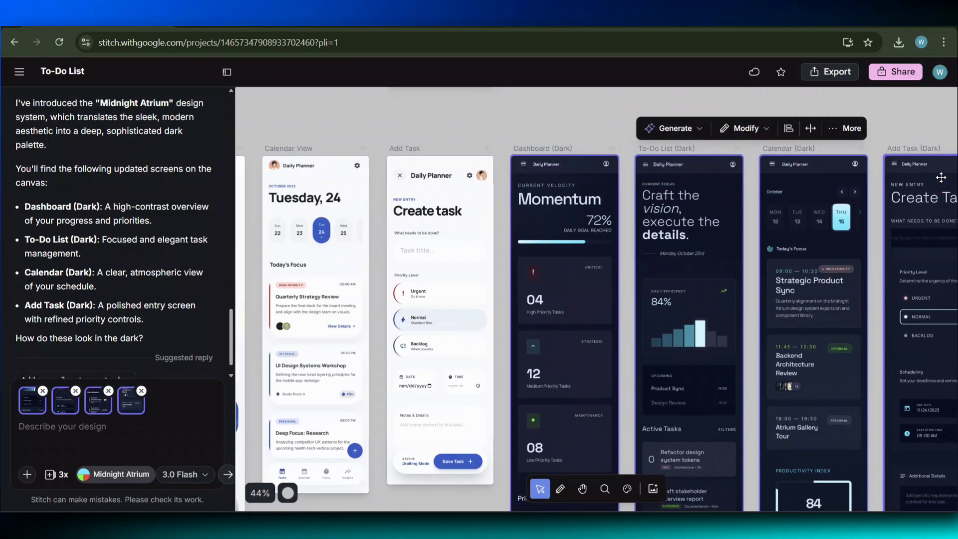
{"action": "scroll", "coordinate": [941, 177], "scroll_direction": "right", "scroll_amount": 5}
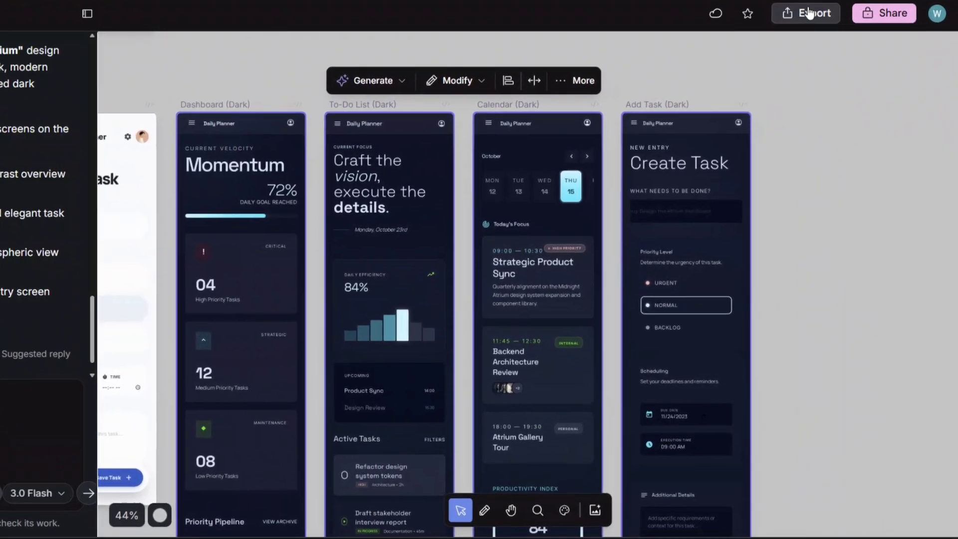
{"action": "left_click", "coordinate": [832, 71]}
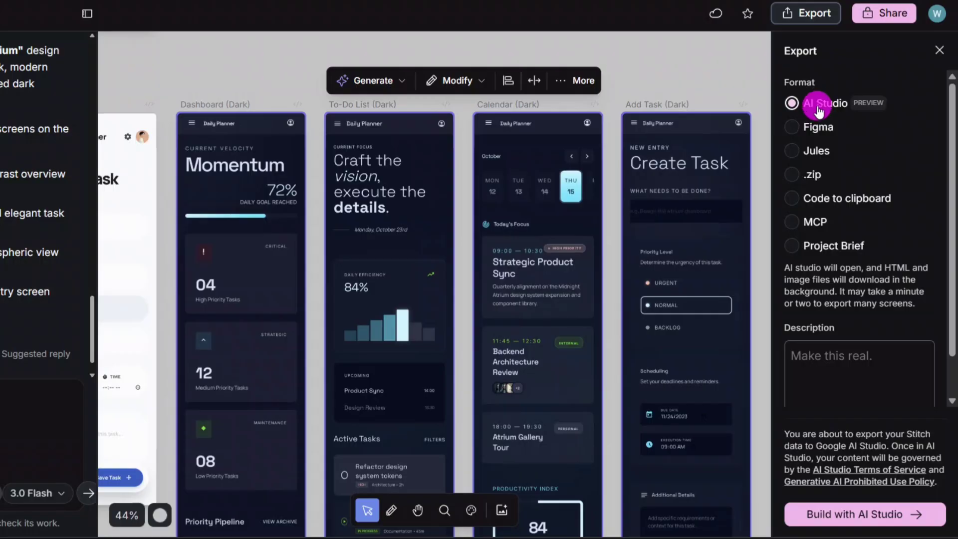
{"action": "left_click", "coordinate": [860, 516]}
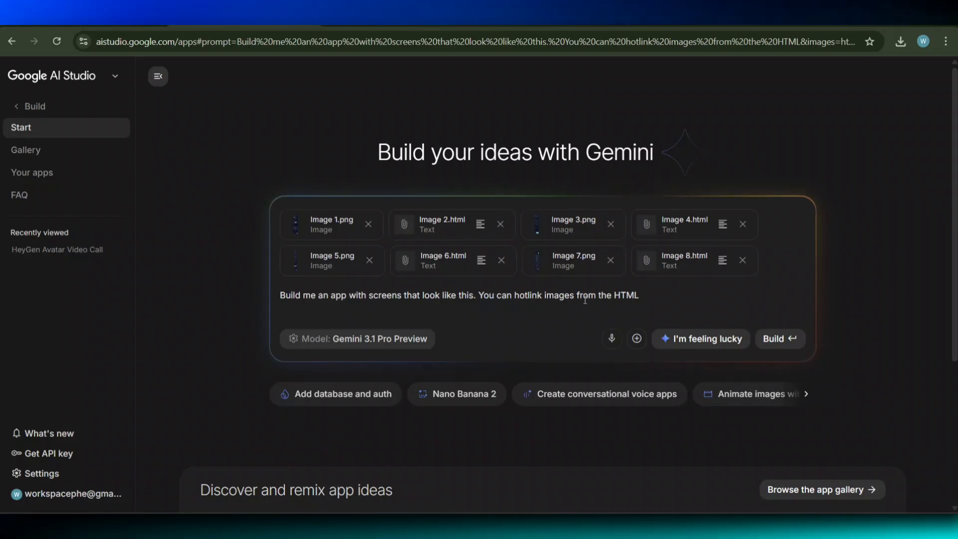
- Extend the AI Studio prompt with a request for working JavaScript button logic and tasks saved to local storage, and build the app
{"action": "left_click", "coordinate": [693, 297]}
{"action": "type", "text": "."}
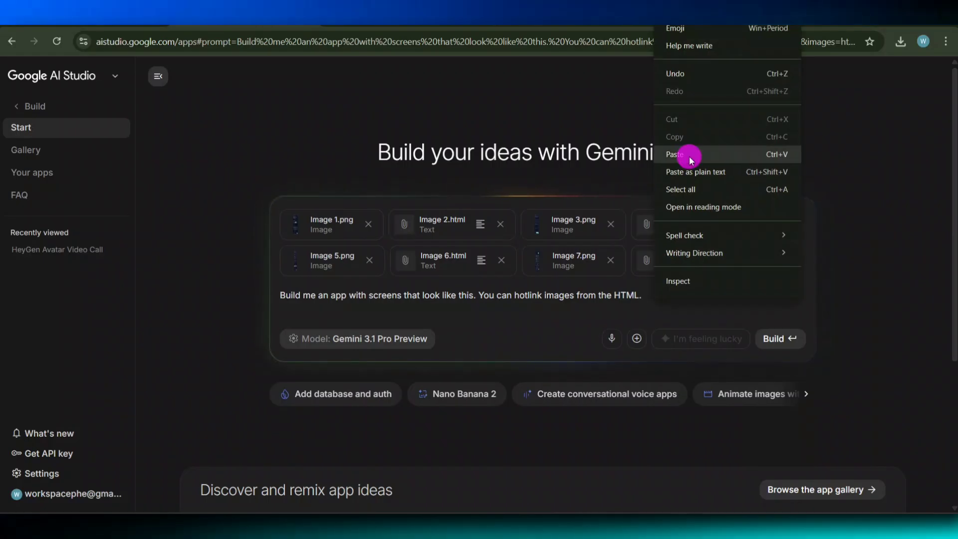
{"action": "left_click", "coordinate": [631, 154]}
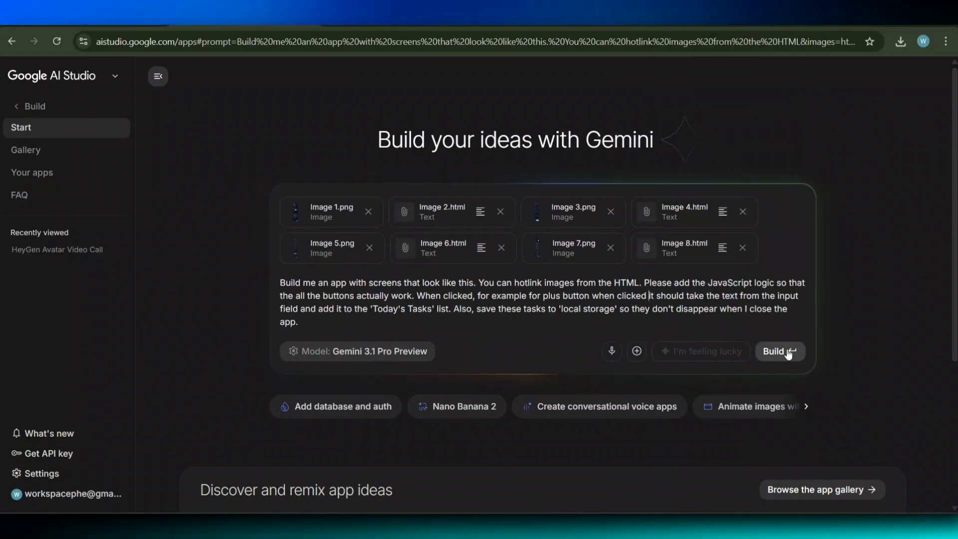
{"action": "left_click", "coordinate": [780, 351]}
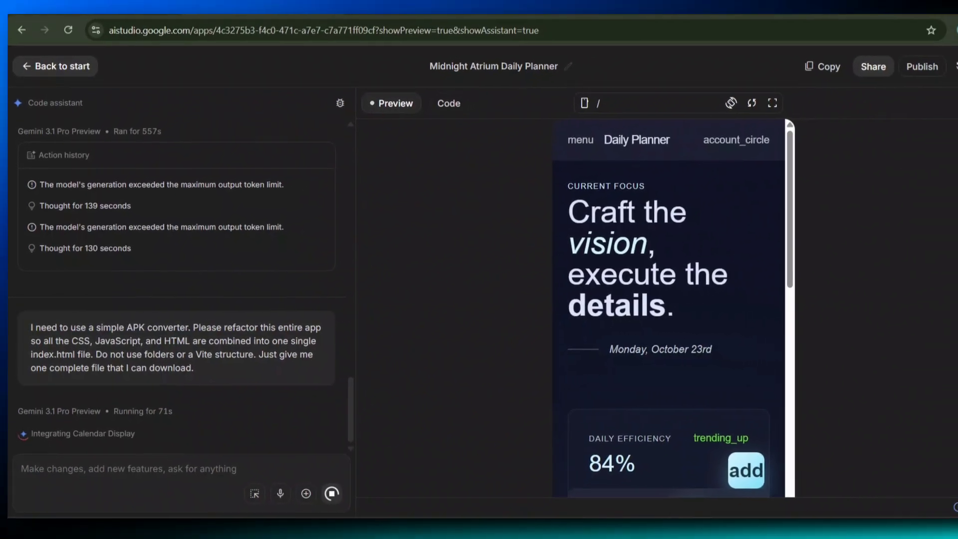
- Look through the categories in the Midnight Atrium Daily Planner app's settings and close them
{"action": "left_click", "coordinate": [936, 75]}
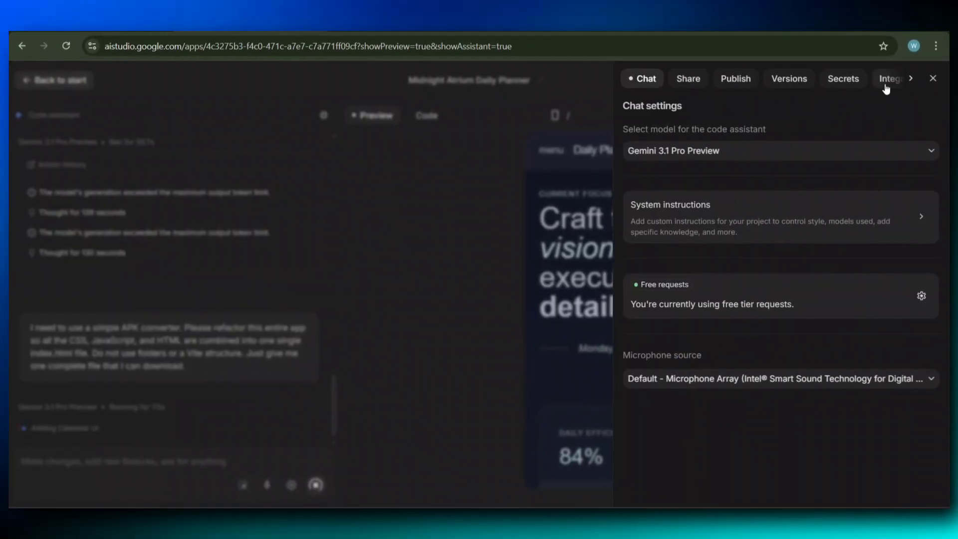
{"action": "scroll", "coordinate": [783, 75], "scroll_direction": "right", "scroll_amount": 2}
{"action": "scroll", "coordinate": [783, 76], "scroll_direction": "left", "scroll_amount": 2}
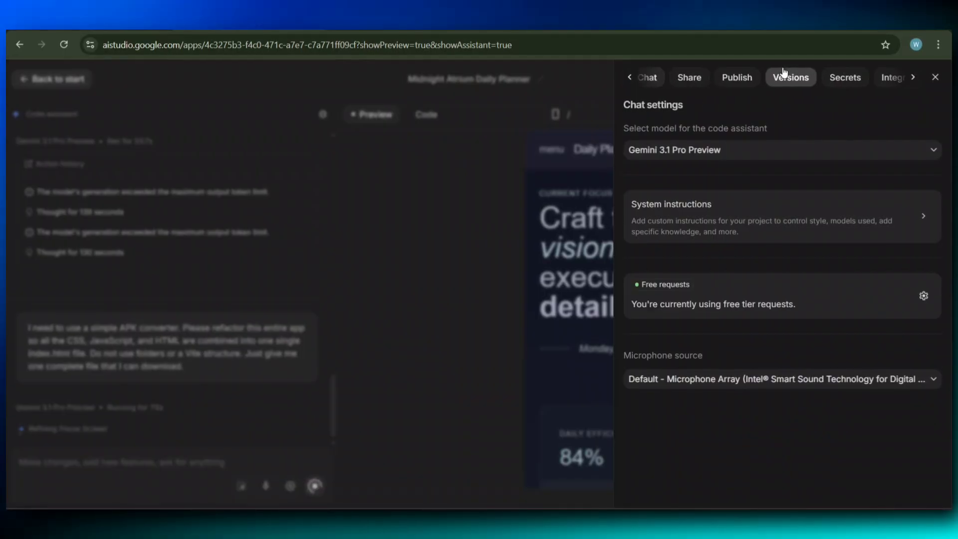
{"action": "left_click", "coordinate": [575, 73]}
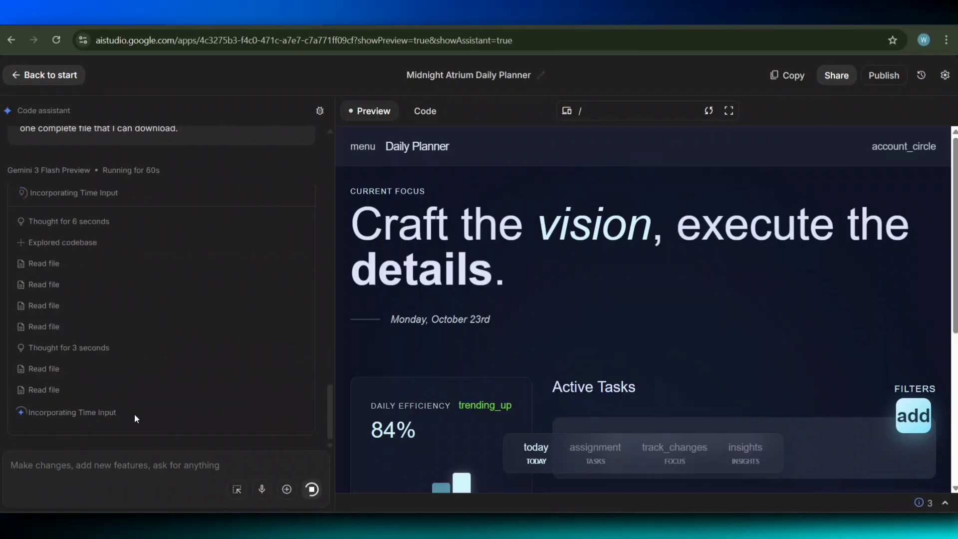
- Look at the project code briefly, then set the app preview to mobile size and examine its screen from top to end
{"action": "left_click", "coordinate": [423, 111]}
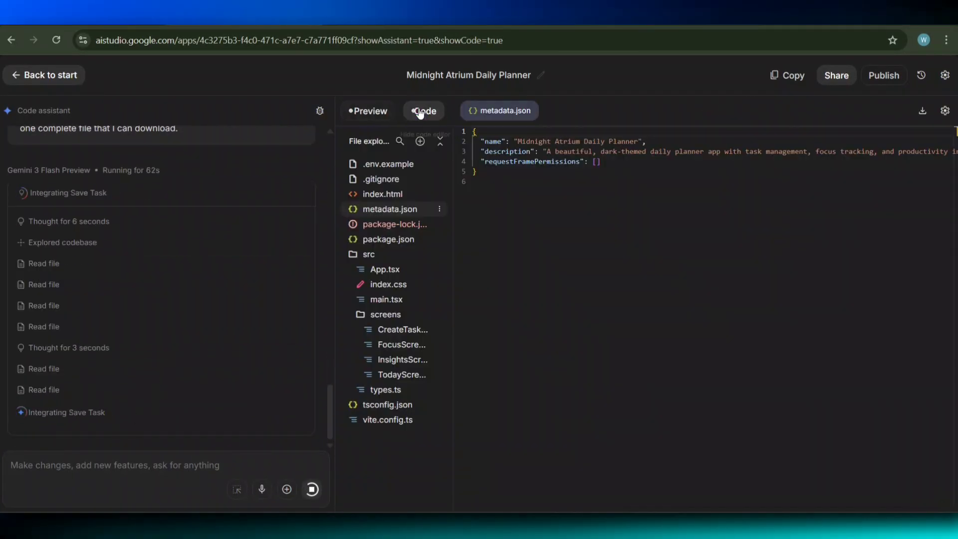
{"action": "left_click", "coordinate": [370, 112]}
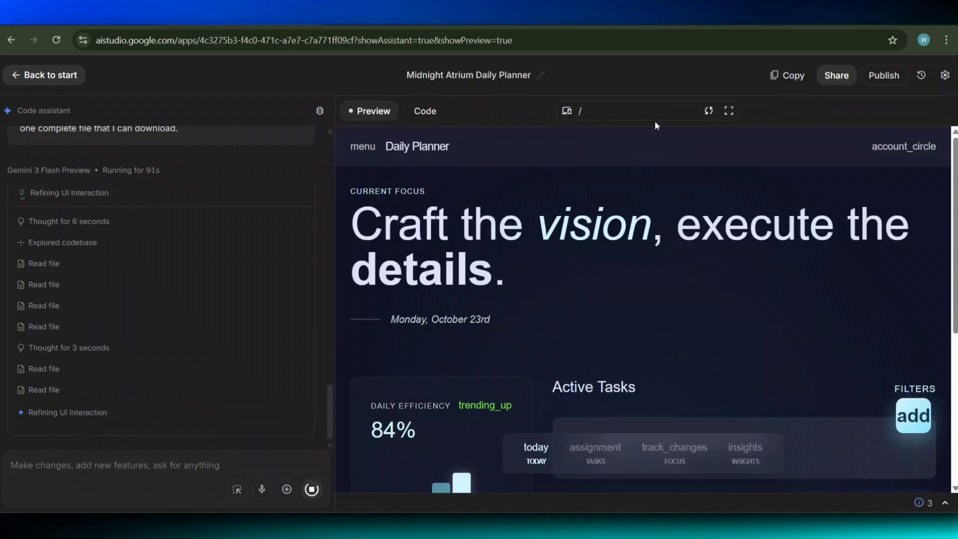
{"action": "left_click", "coordinate": [566, 114]}
{"action": "left_click", "coordinate": [583, 152]}
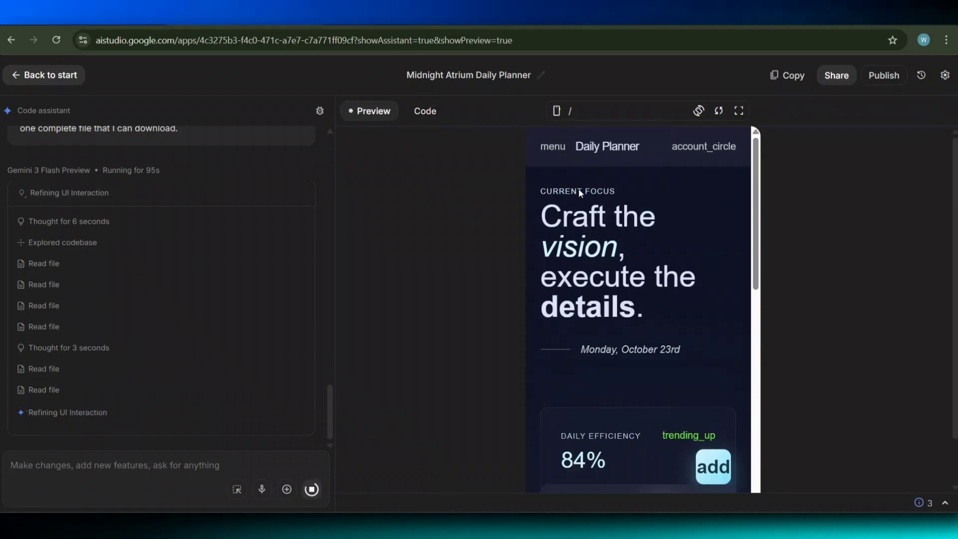
{"action": "scroll", "coordinate": [641, 321], "scroll_direction": "down", "scroll_amount": 15}
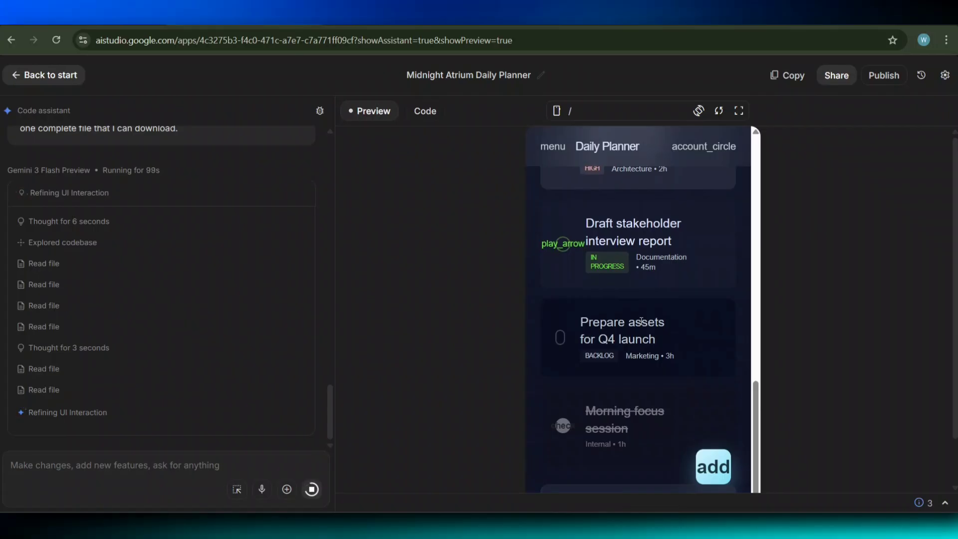
{"action": "scroll", "coordinate": [642, 321], "scroll_direction": "up", "scroll_amount": 15}
- Download the project code as a ZIP and check the file in the recent download history
{"action": "left_click", "coordinate": [425, 111]}
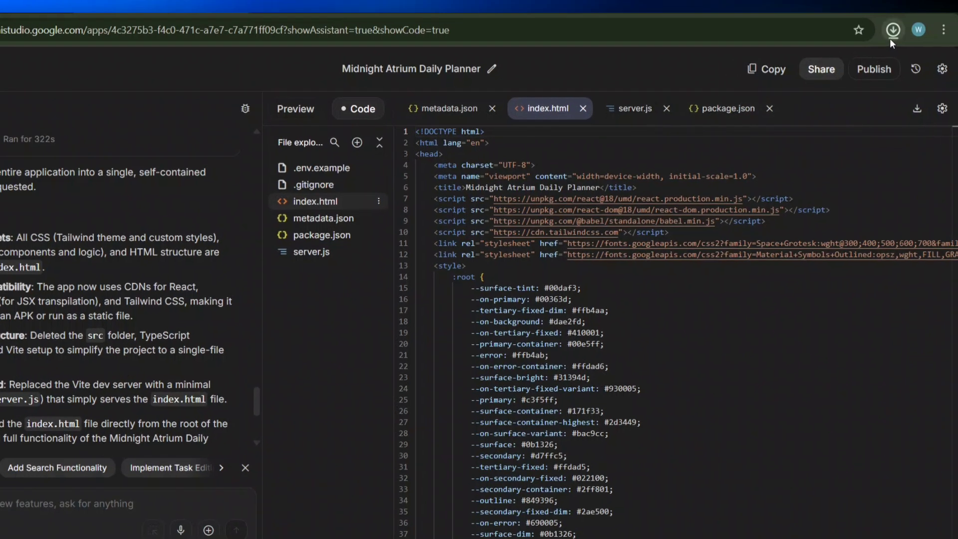
{"action": "left_click", "coordinate": [901, 39]}
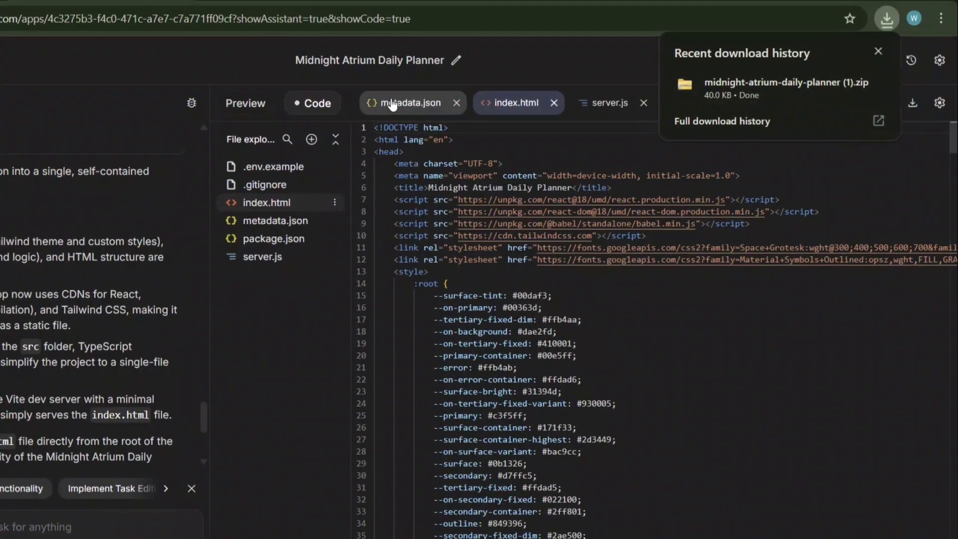
{"action": "mouse_move", "coordinate": [674, 95]}
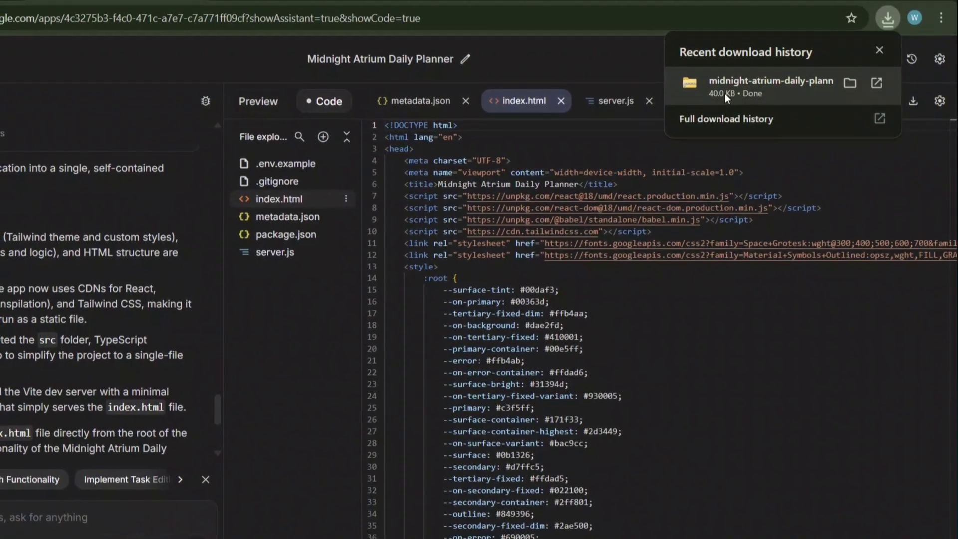
{"action": "left_click", "coordinate": [378, 2]}
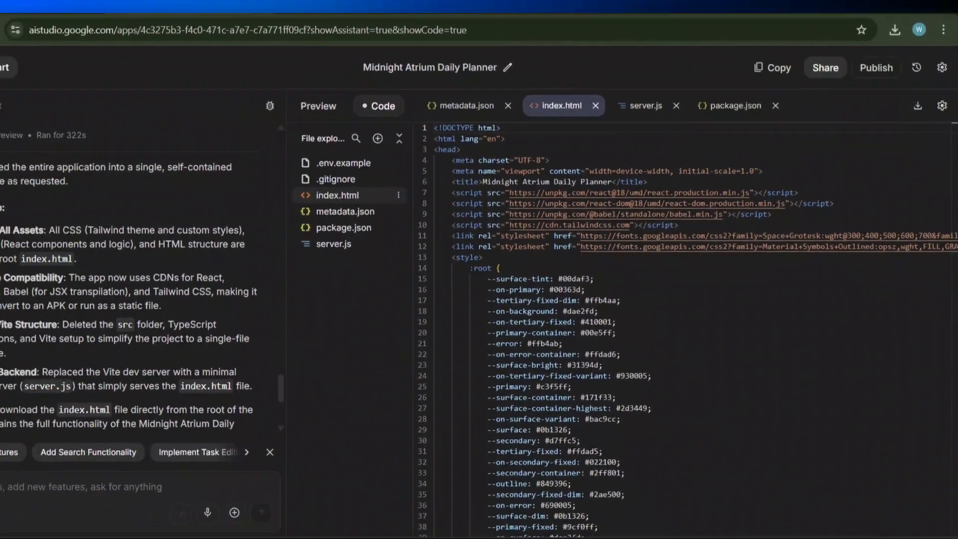
- Search the web for html2app in a new browser tab and open the html2app.dev site
{"action": "key", "text": "ctrl+t"}
{"action": "left_click", "coordinate": [258, 38]}
{"action": "type", "text": "html2"}
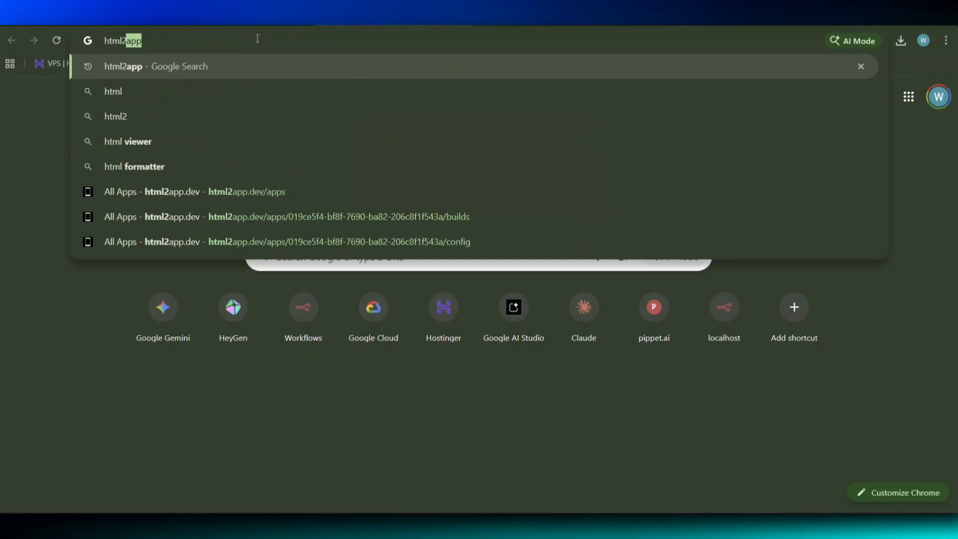
{"action": "key", "text": "Return"}
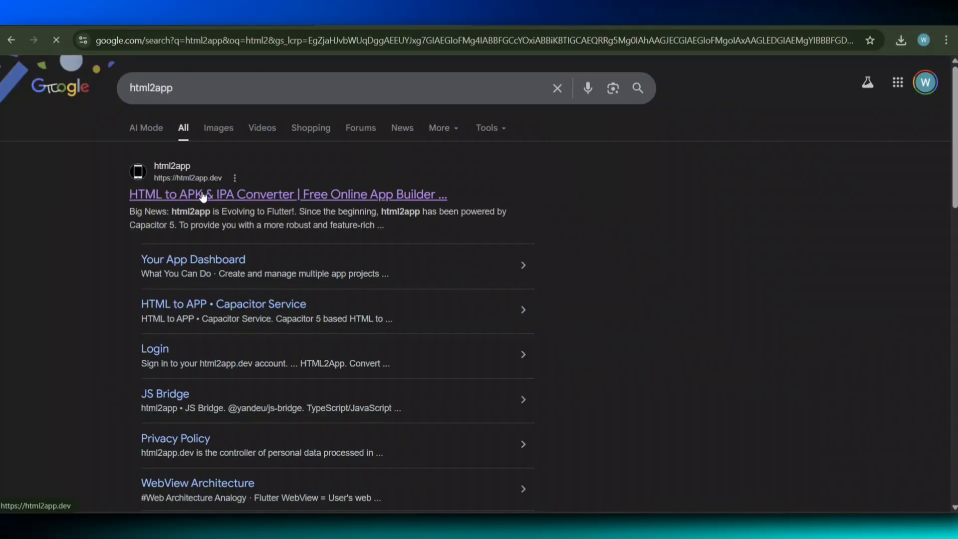
{"action": "left_click", "coordinate": [216, 195]}
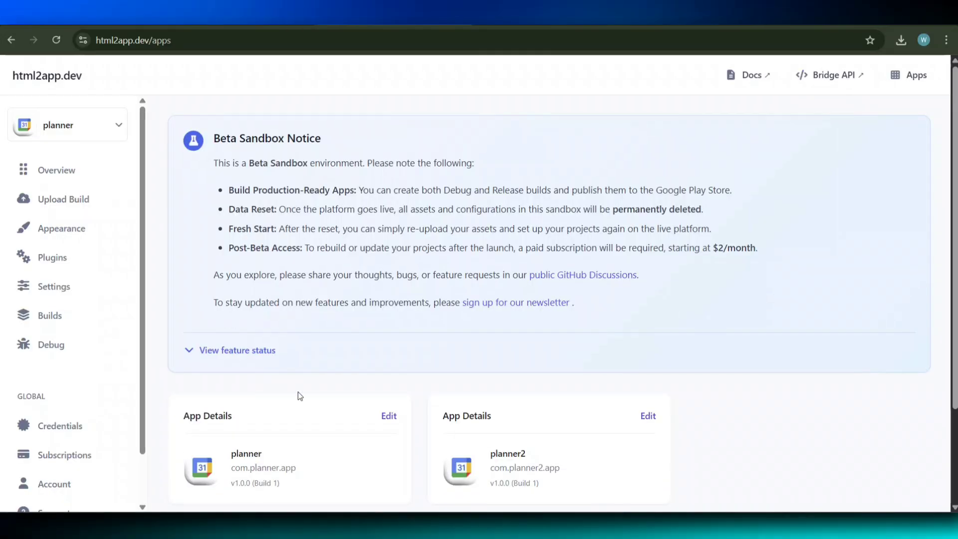
- Open the planner app's configuration for editing and upload midnight-atrium-daily-planner (1).zip from the Downloads folder as its build
{"action": "scroll", "coordinate": [298, 391], "scroll_direction": "down", "scroll_amount": 3}
{"action": "left_click", "coordinate": [388, 294]}
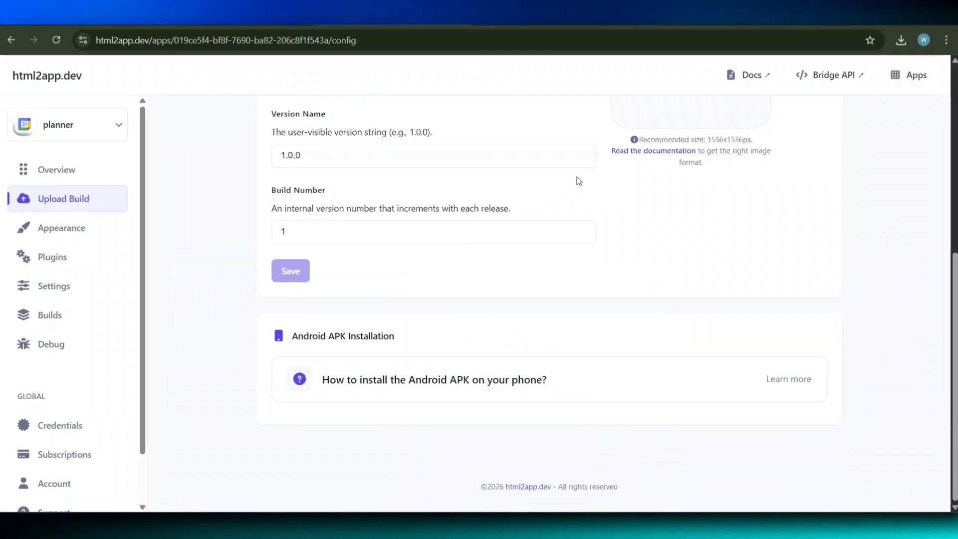
{"action": "left_click", "coordinate": [562, 181]}
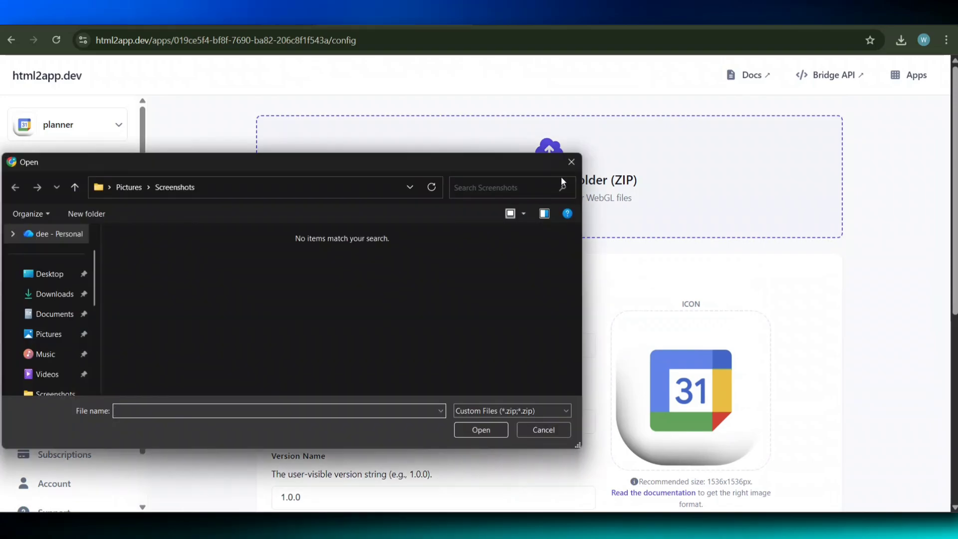
{"action": "left_click", "coordinate": [39, 294]}
{"action": "left_click", "coordinate": [152, 283]}
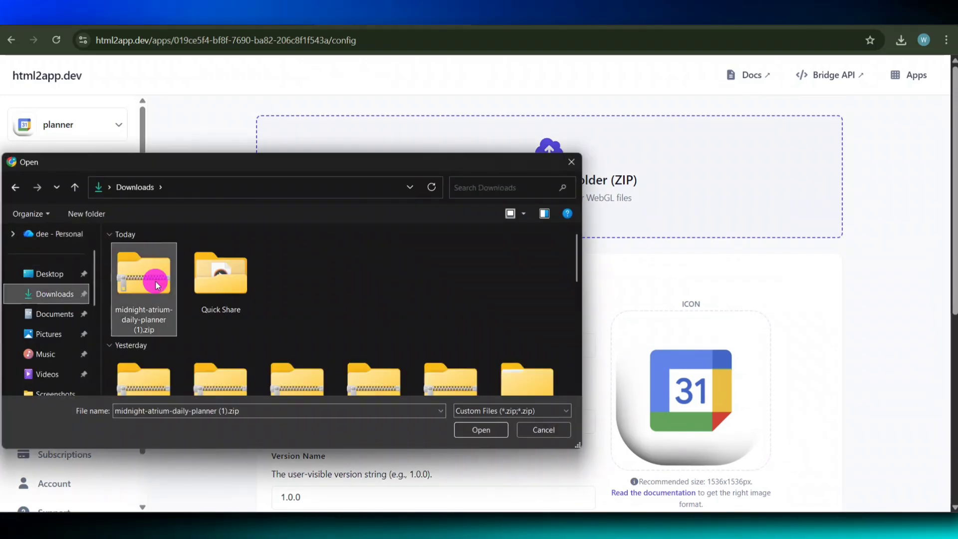
{"action": "left_click", "coordinate": [481, 431]}
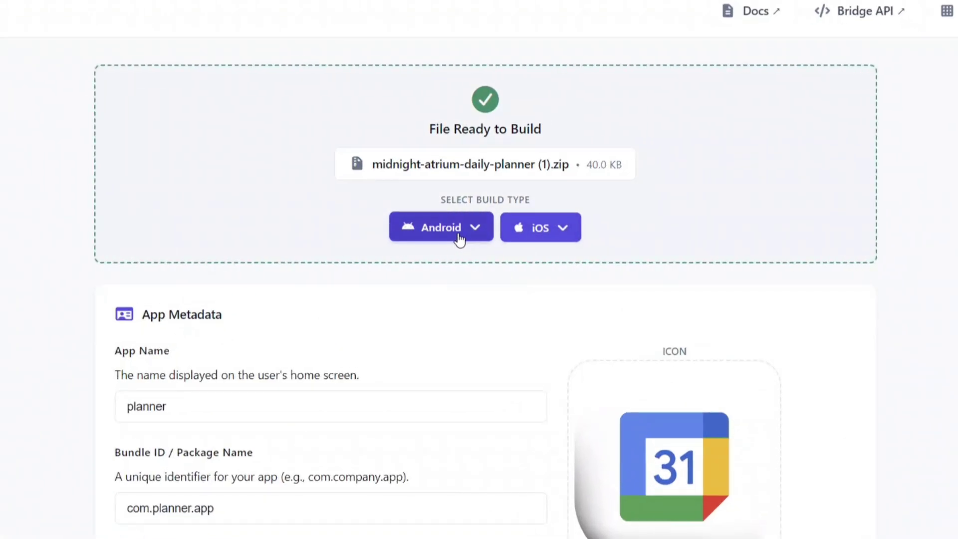
- Build the uploaded planner as an unsigned Android .apk and open the QR code of the newest build
{"action": "left_click", "coordinate": [460, 239]}
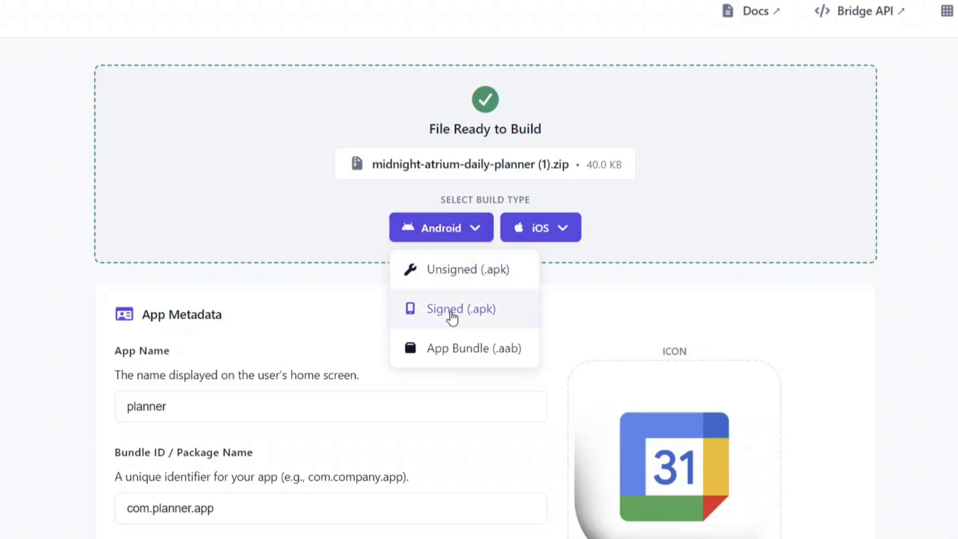
{"action": "left_click", "coordinate": [451, 273]}
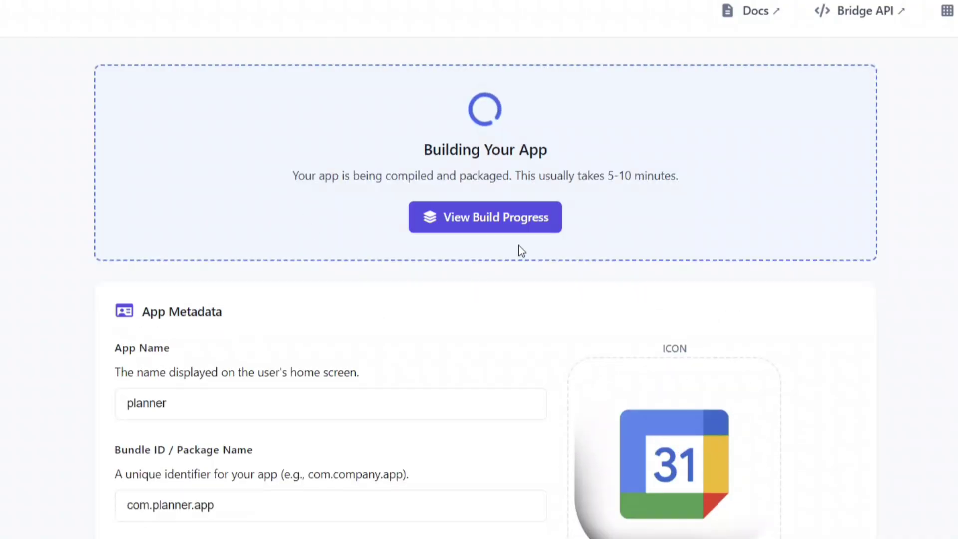
{"action": "left_click", "coordinate": [475, 220]}
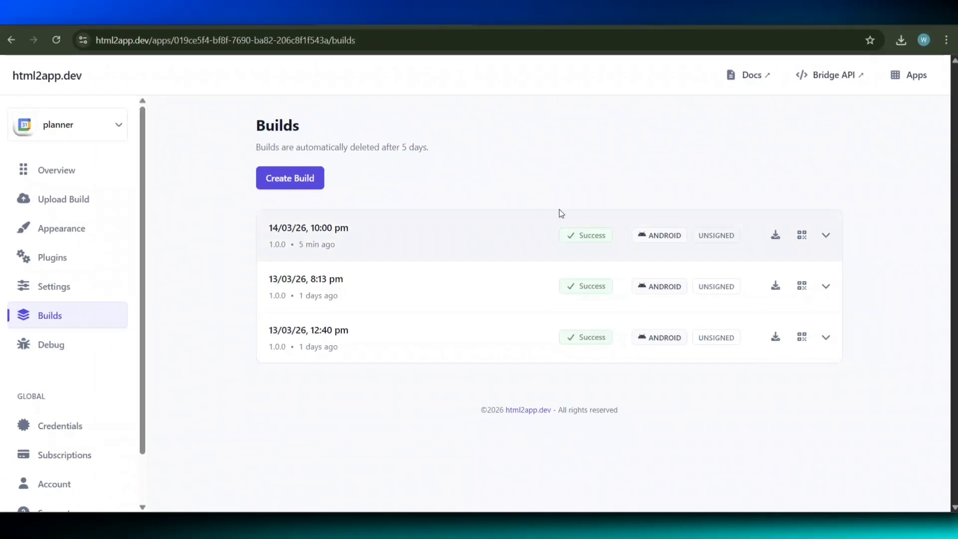
{"action": "left_click", "coordinate": [803, 236]}
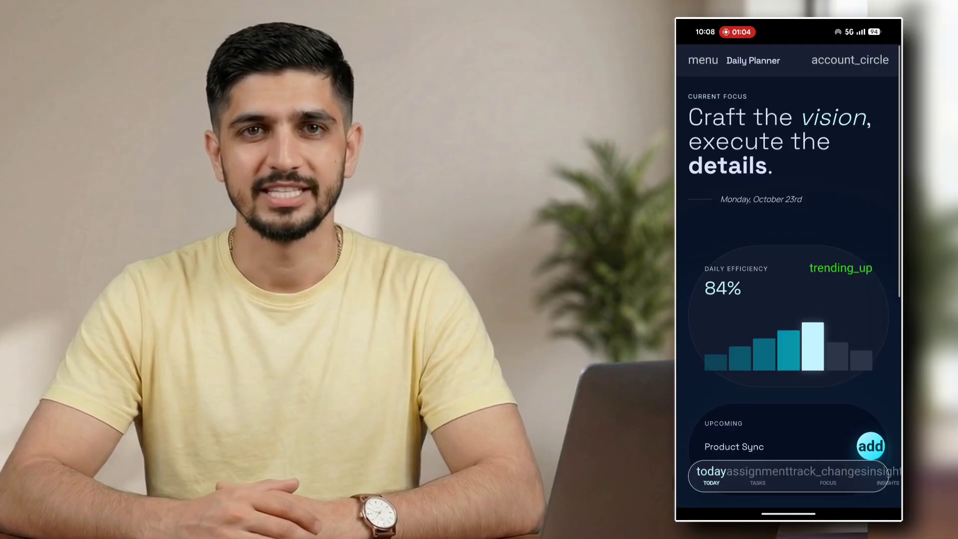
- Create and save a task named "Prepare physics notes" in the Daily Planner app on the phone
{"action": "scroll", "coordinate": [789, 320], "scroll_direction": "down", "scroll_amount": 7}
{"action": "scroll", "coordinate": [788, 319], "scroll_direction": "up", "scroll_amount": 7}
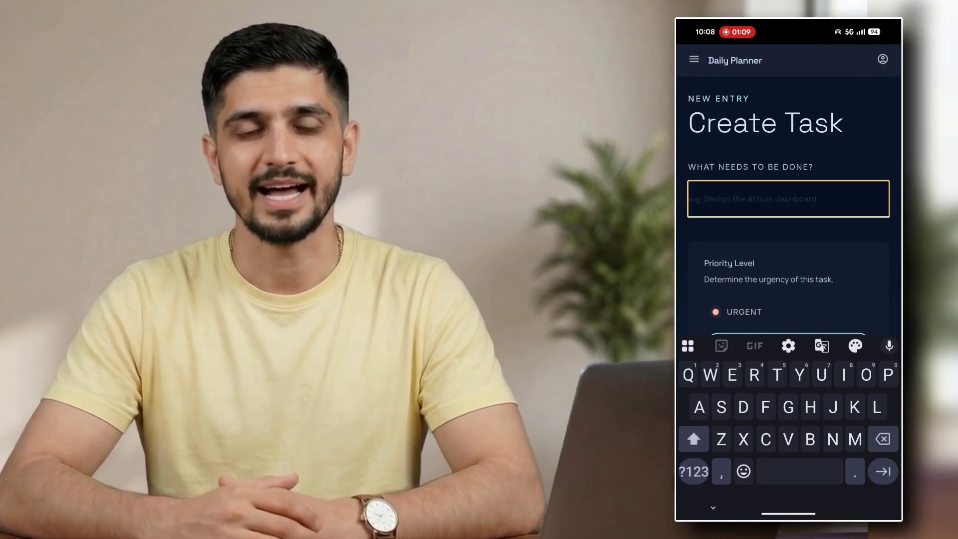
{"action": "type", "text": "P"}
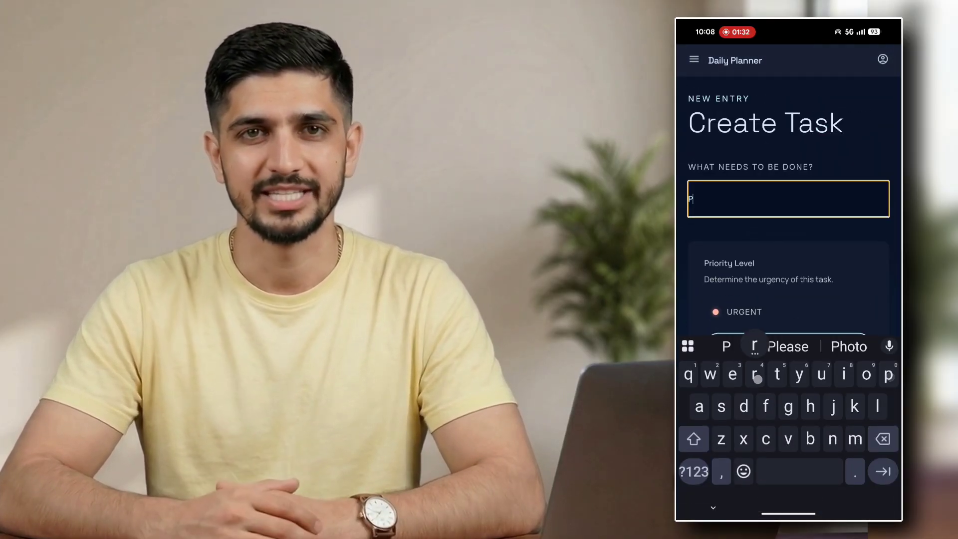
{"action": "type", "text": "repare physics notes"}
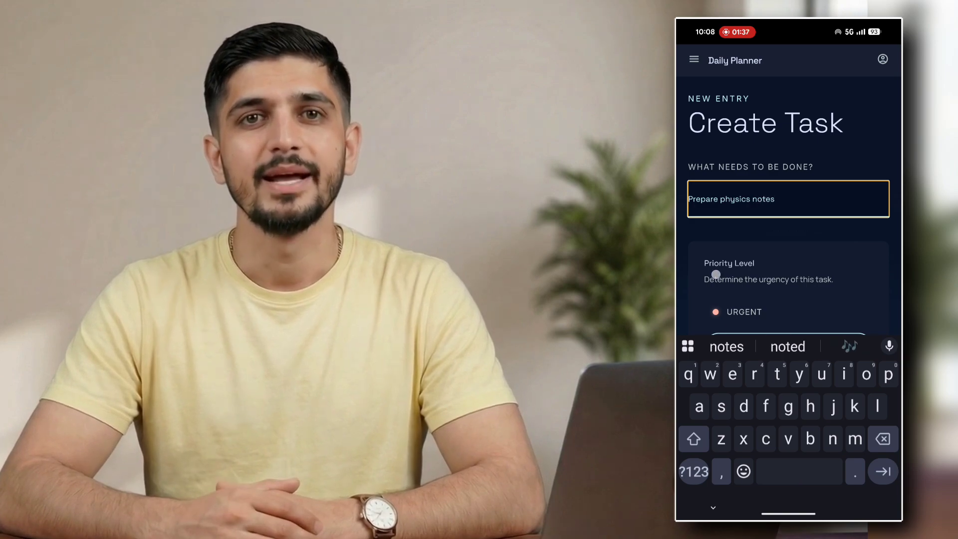
{"action": "scroll", "coordinate": [788, 279], "scroll_direction": "down", "scroll_amount": 10}
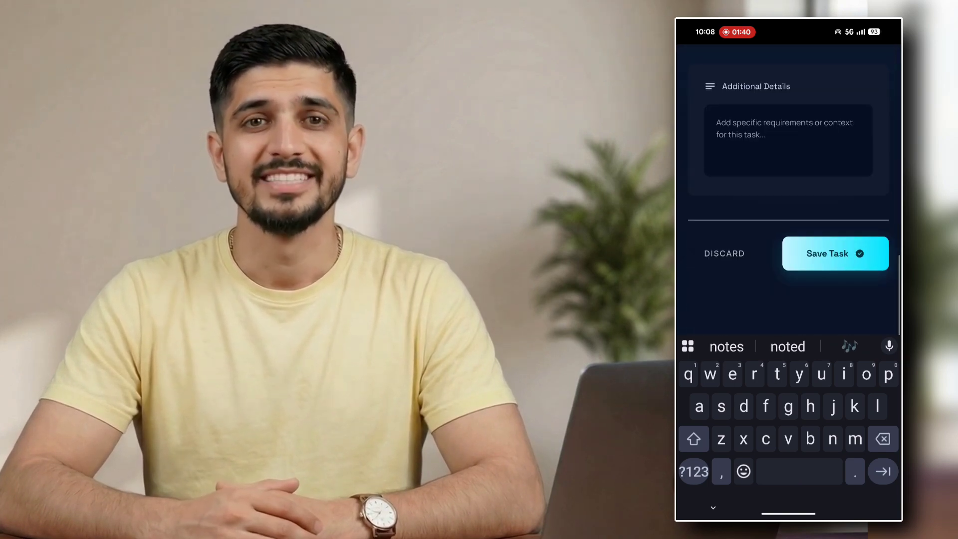
{"action": "left_click", "coordinate": [813, 253]}
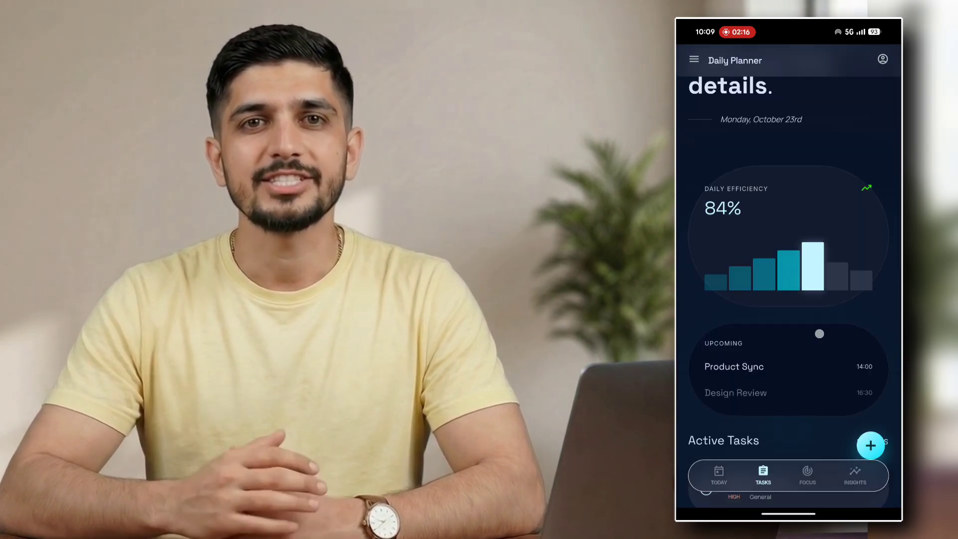
- Look through the Today, Insights and Tasks screens of the Daily Planner app on the phone
{"action": "scroll", "coordinate": [789, 280], "scroll_direction": "up", "scroll_amount": 5}
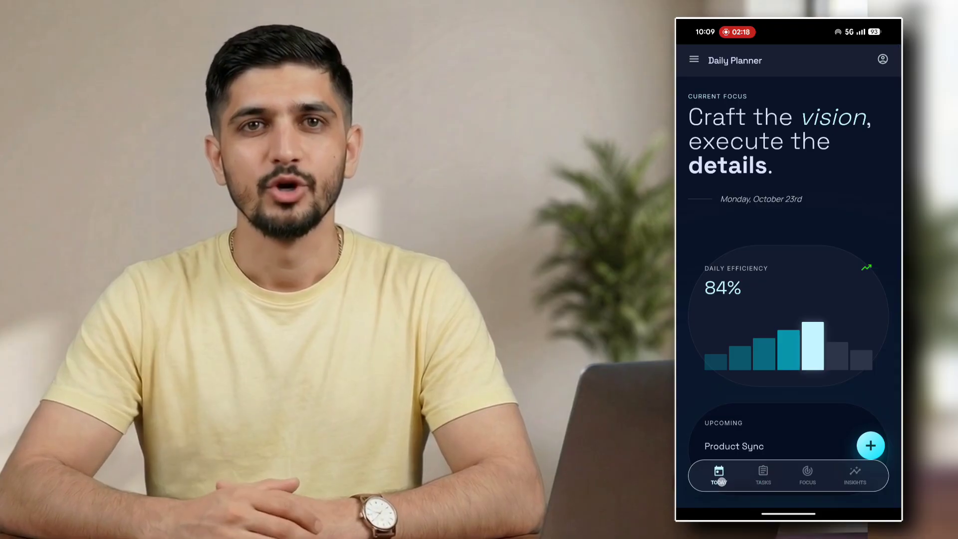
{"action": "scroll", "coordinate": [788, 300], "scroll_direction": "down", "scroll_amount": 10}
{"action": "scroll", "coordinate": [788, 300], "scroll_direction": "up", "scroll_amount": 10}
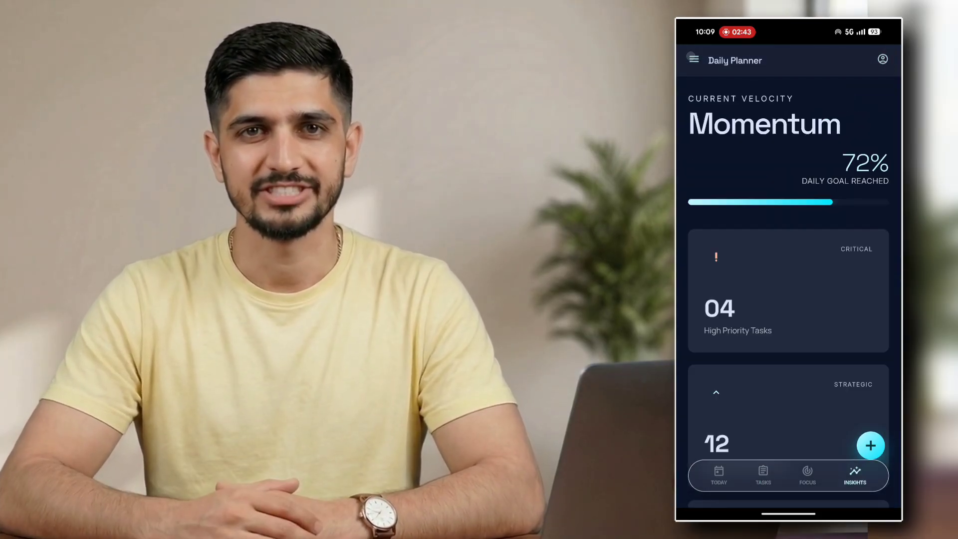
{"action": "left_click", "coordinate": [719, 474]}
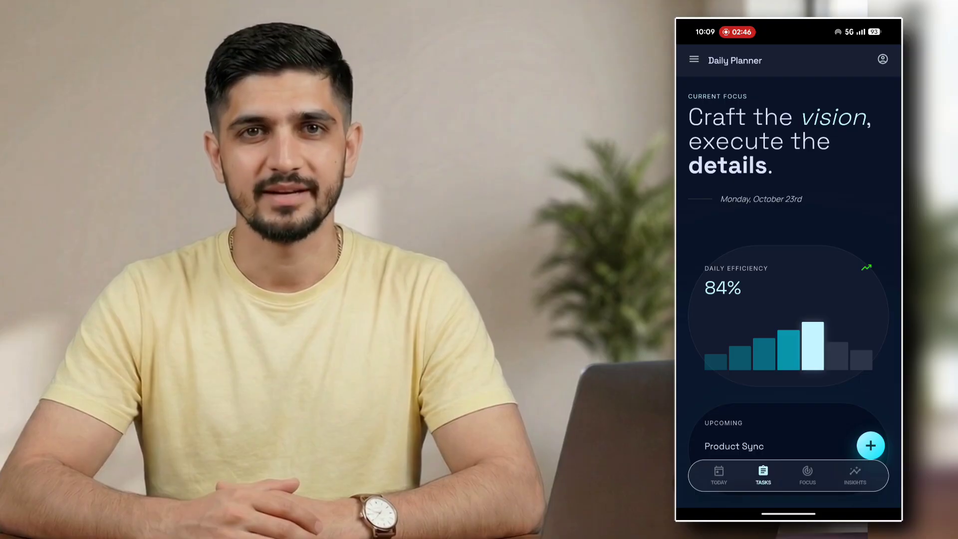